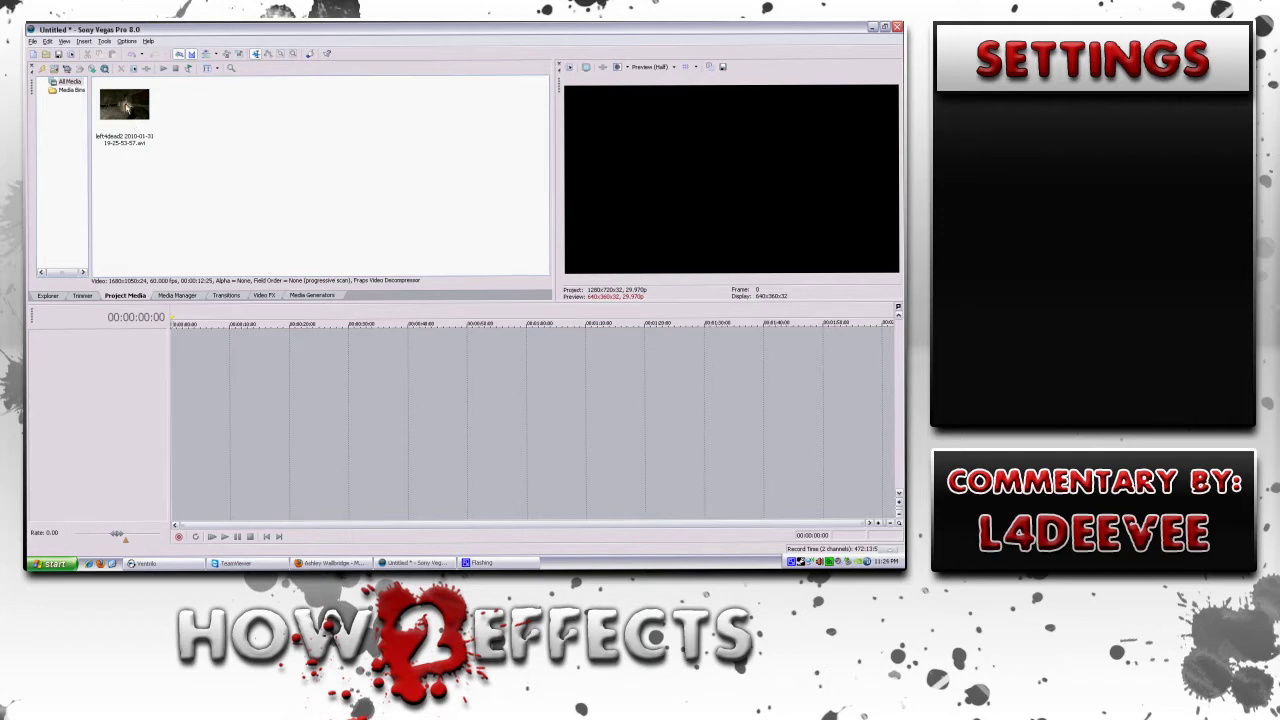
- Place the left4dead2 clip at the start of the timeline and crop it with the 16:9 Widescreen TV aspect ratio preset
drag(126, 108, 177, 368)
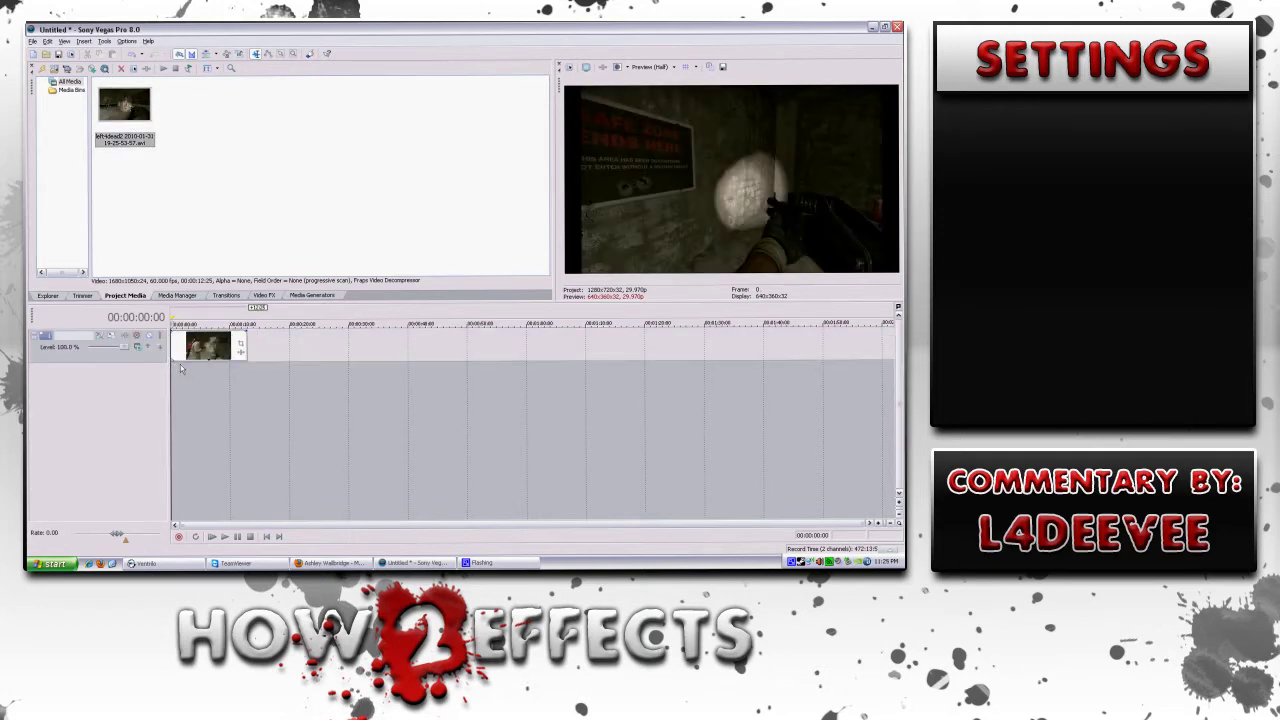
click(241, 346)
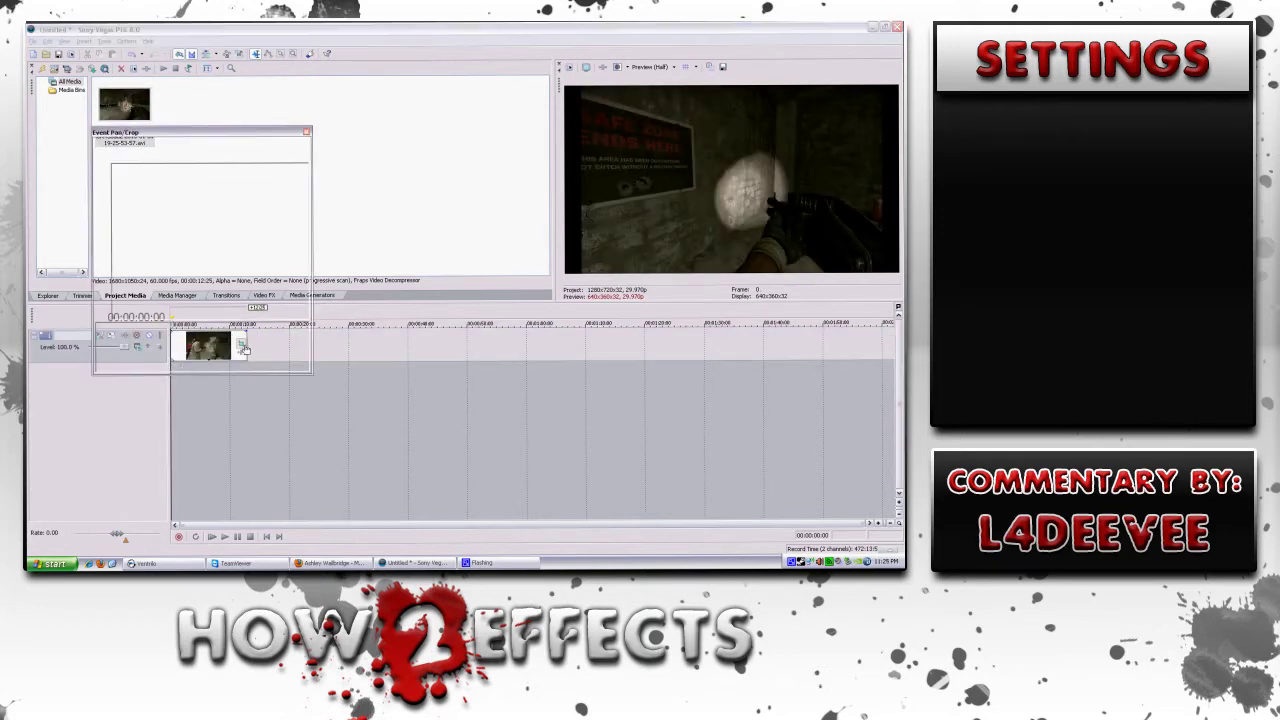
click(277, 155)
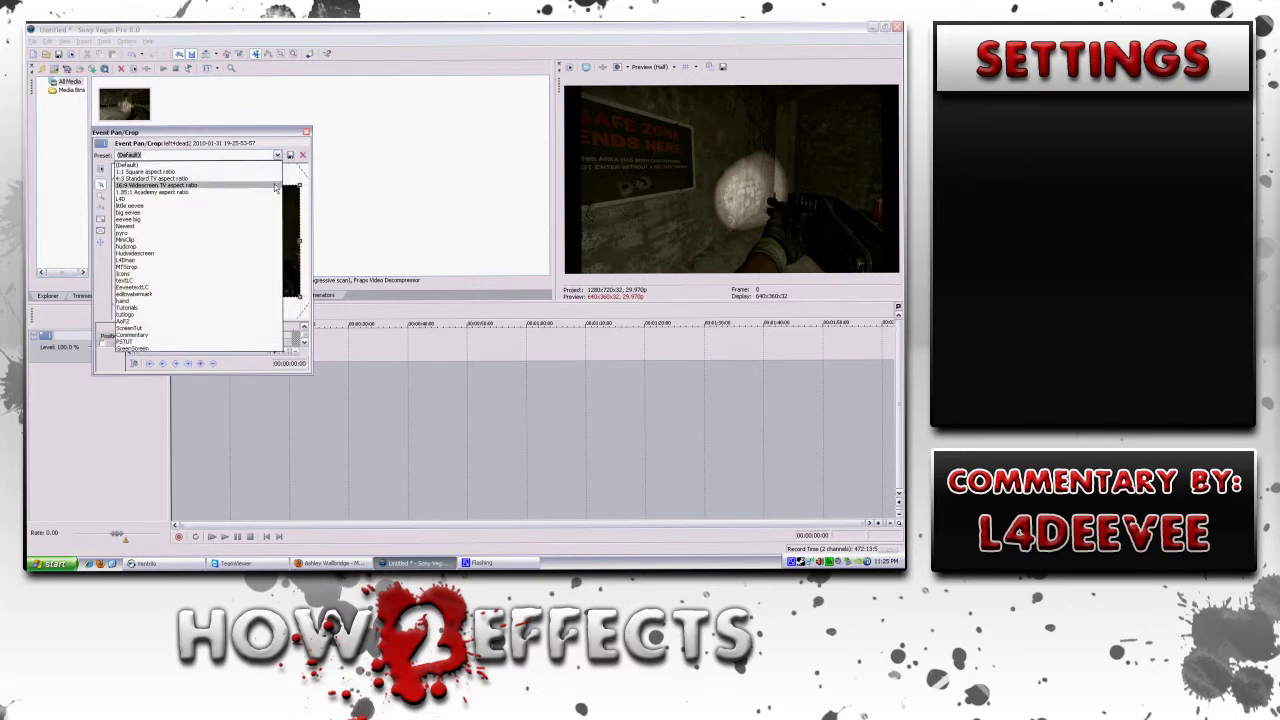
click(200, 185)
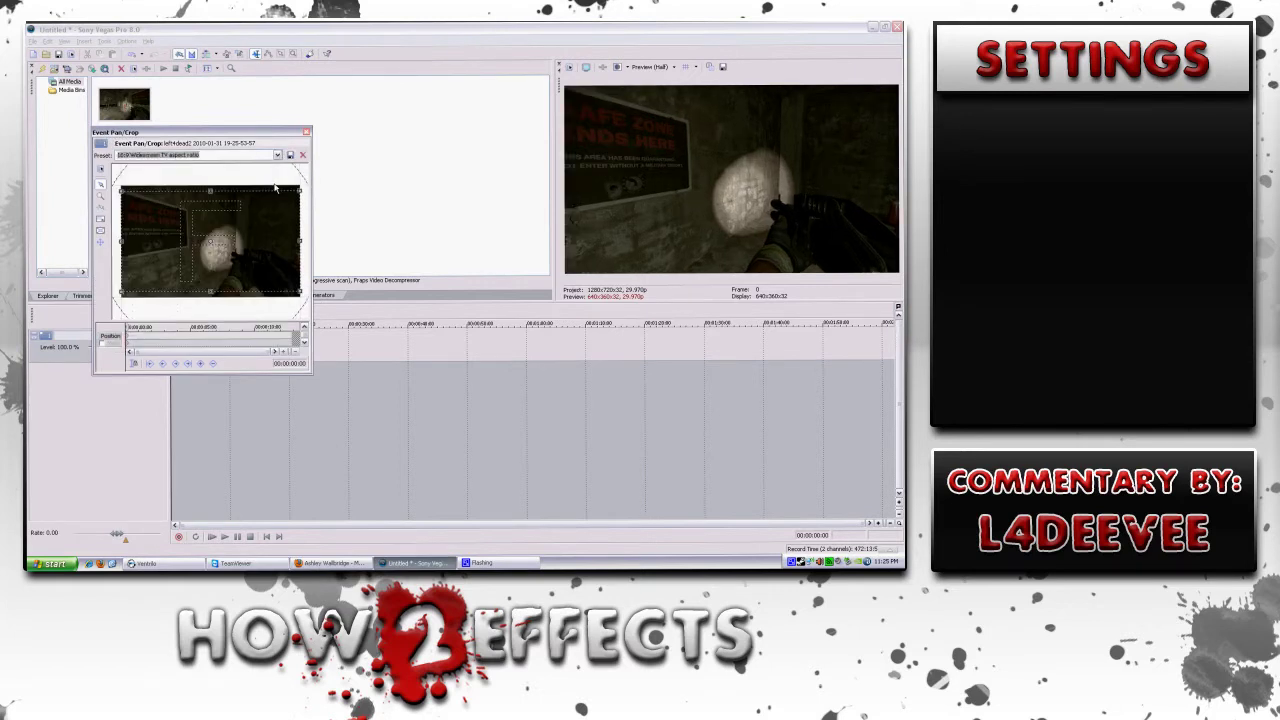
click(307, 133)
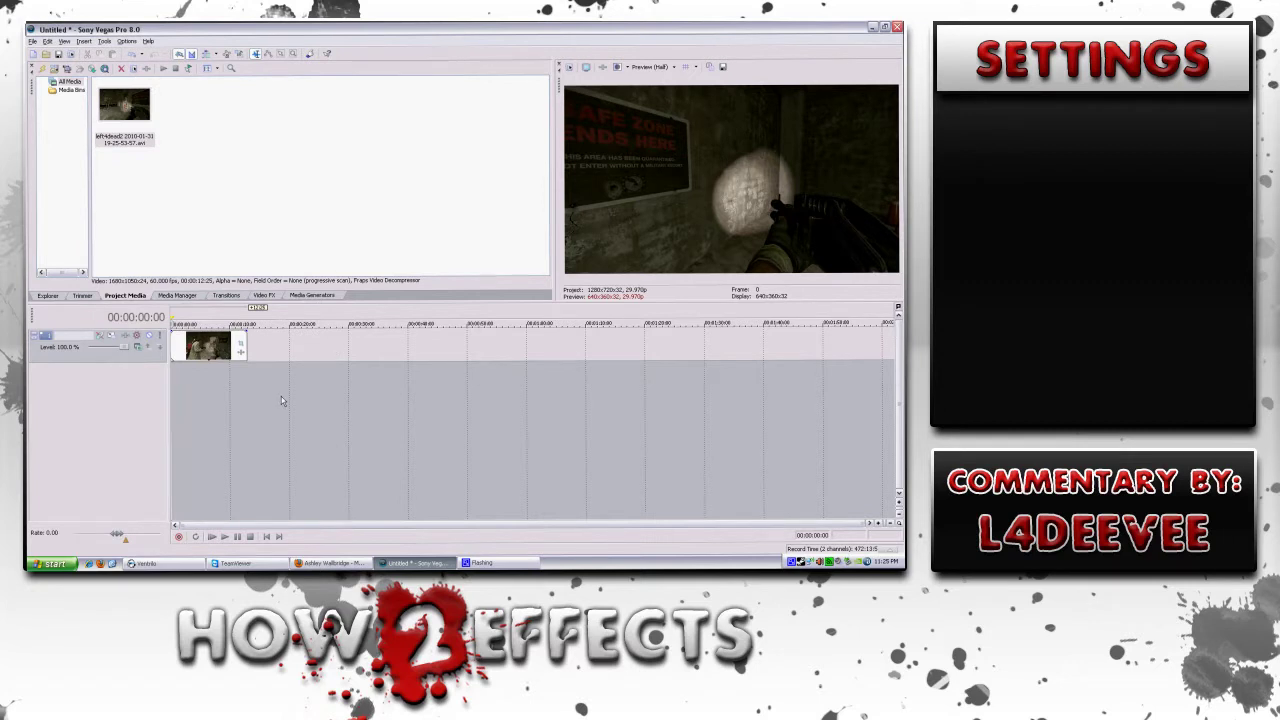
- Insert a second video track above the first and place another copy of the left4dead2 clip at its start
right_click(310, 378)
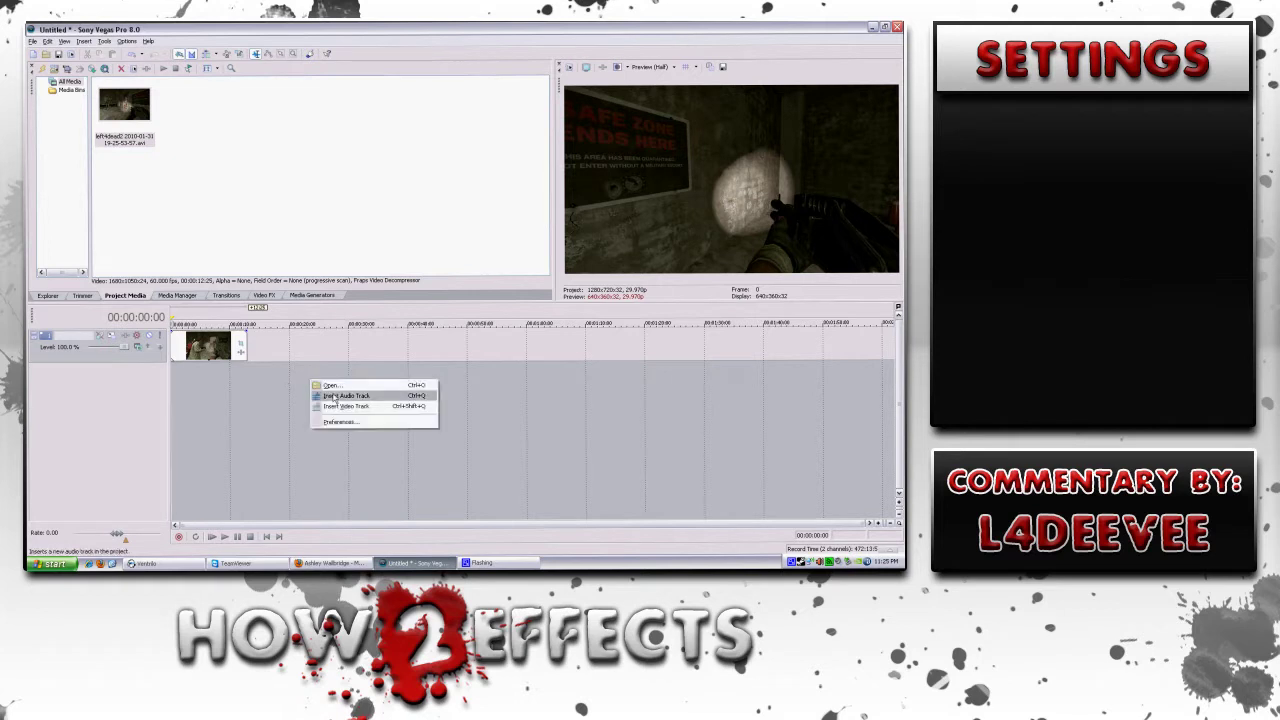
click(335, 407)
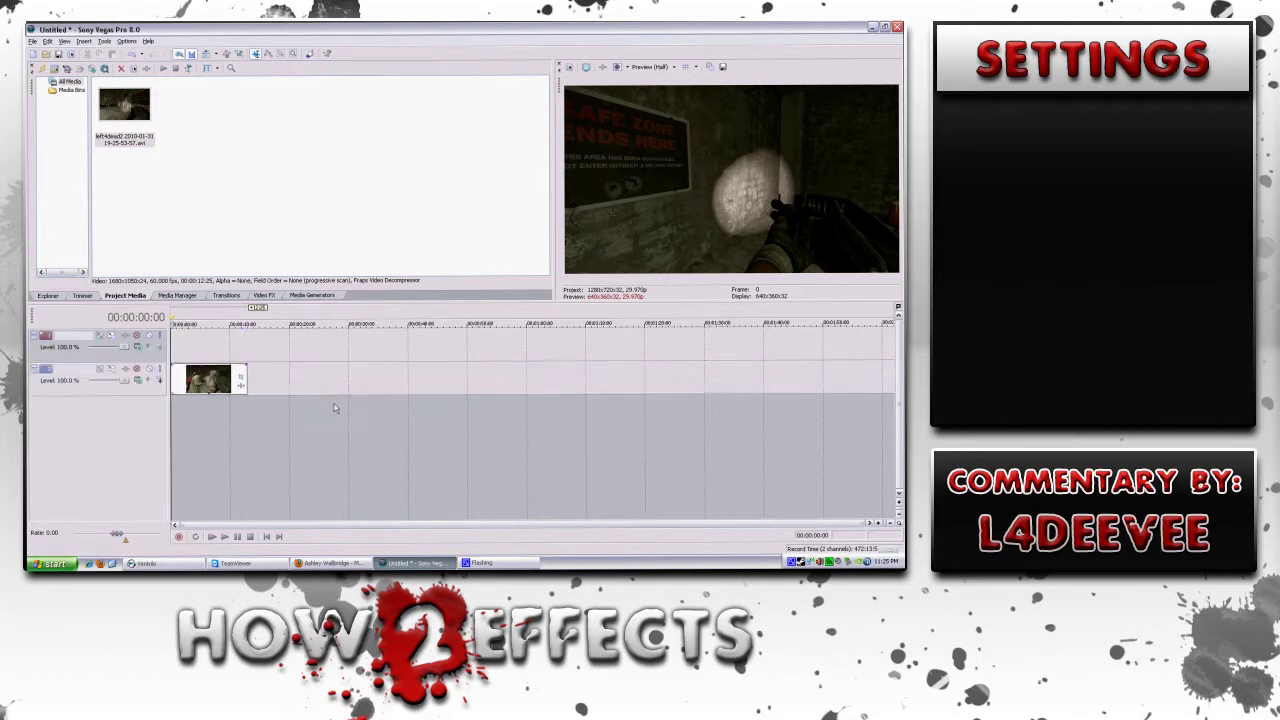
drag(124, 118, 203, 358)
- Crop the upper track's clip with the 16:9 Widescreen TV aspect ratio preset
click(239, 346)
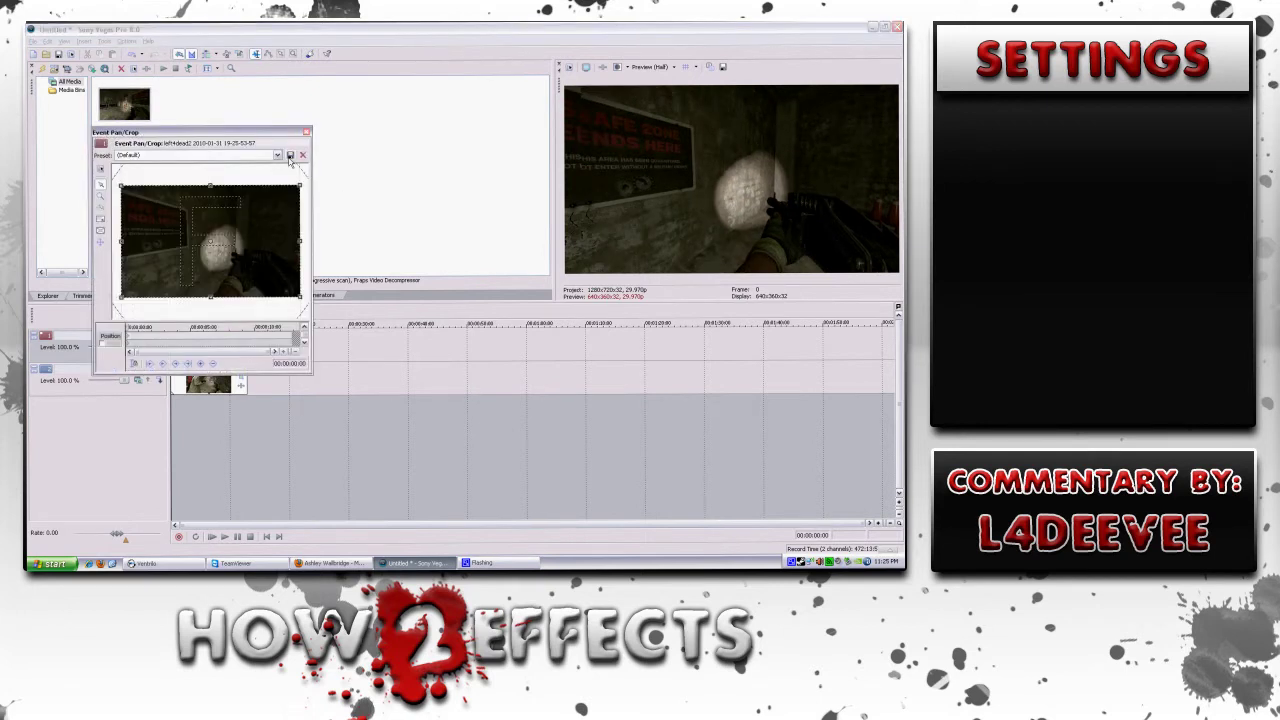
click(277, 155)
click(276, 186)
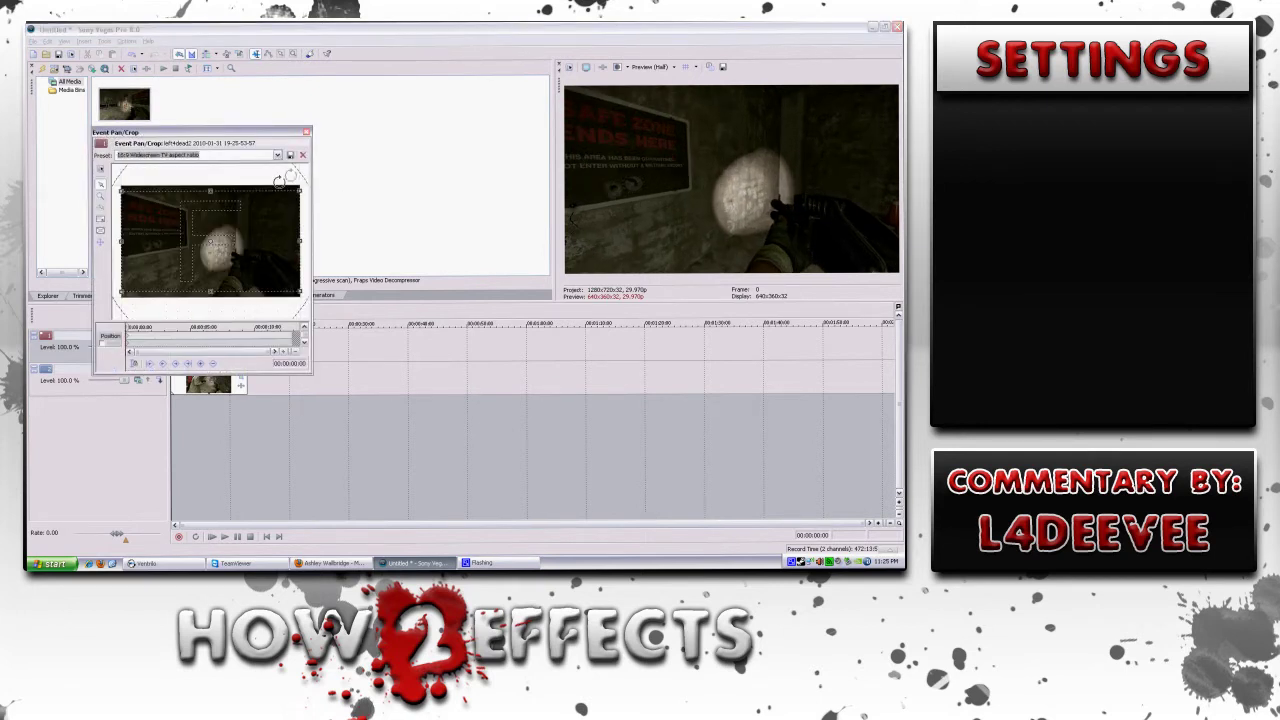
click(307, 133)
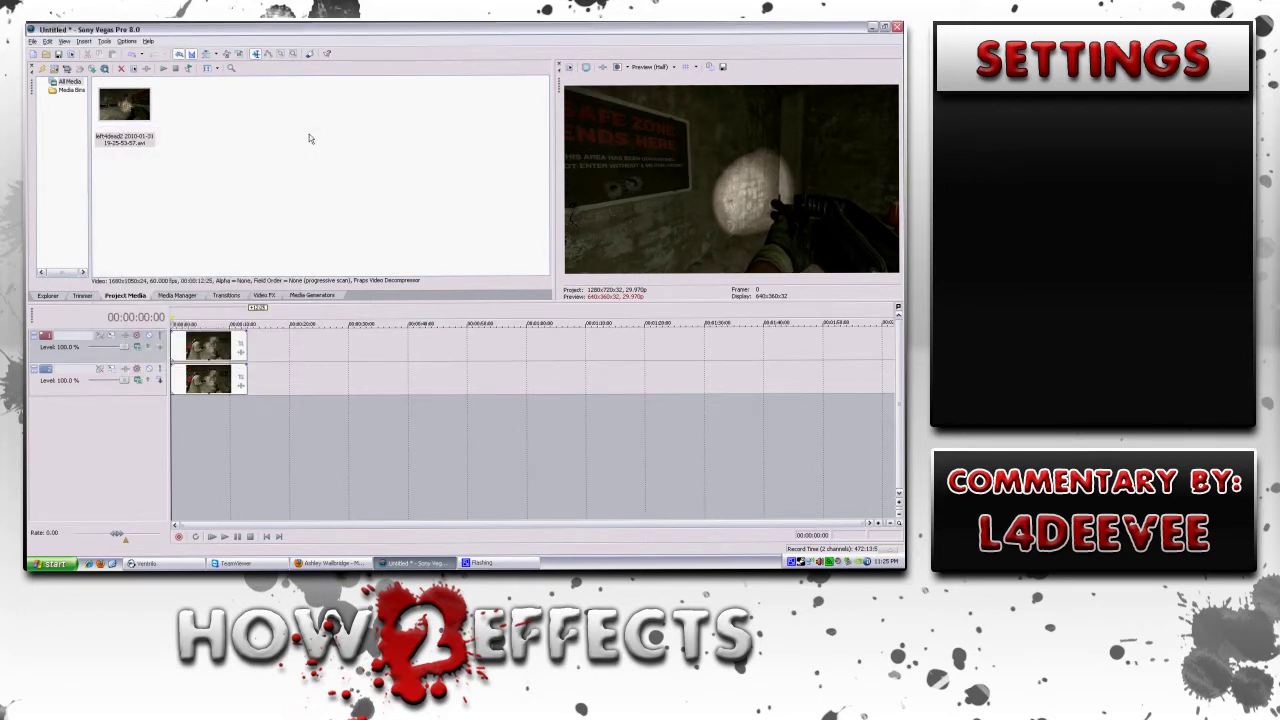
- Set the upper track's compositing mode to Screen and play a few seconds of the result
click(139, 347)
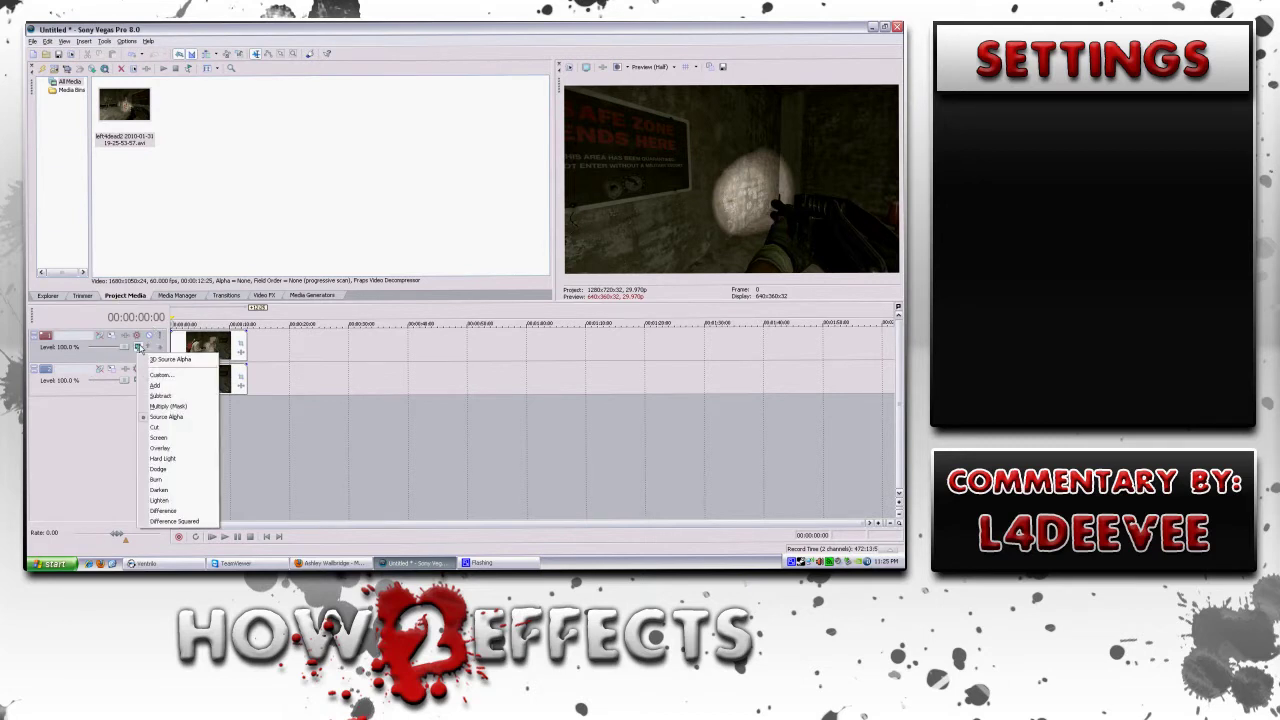
click(176, 437)
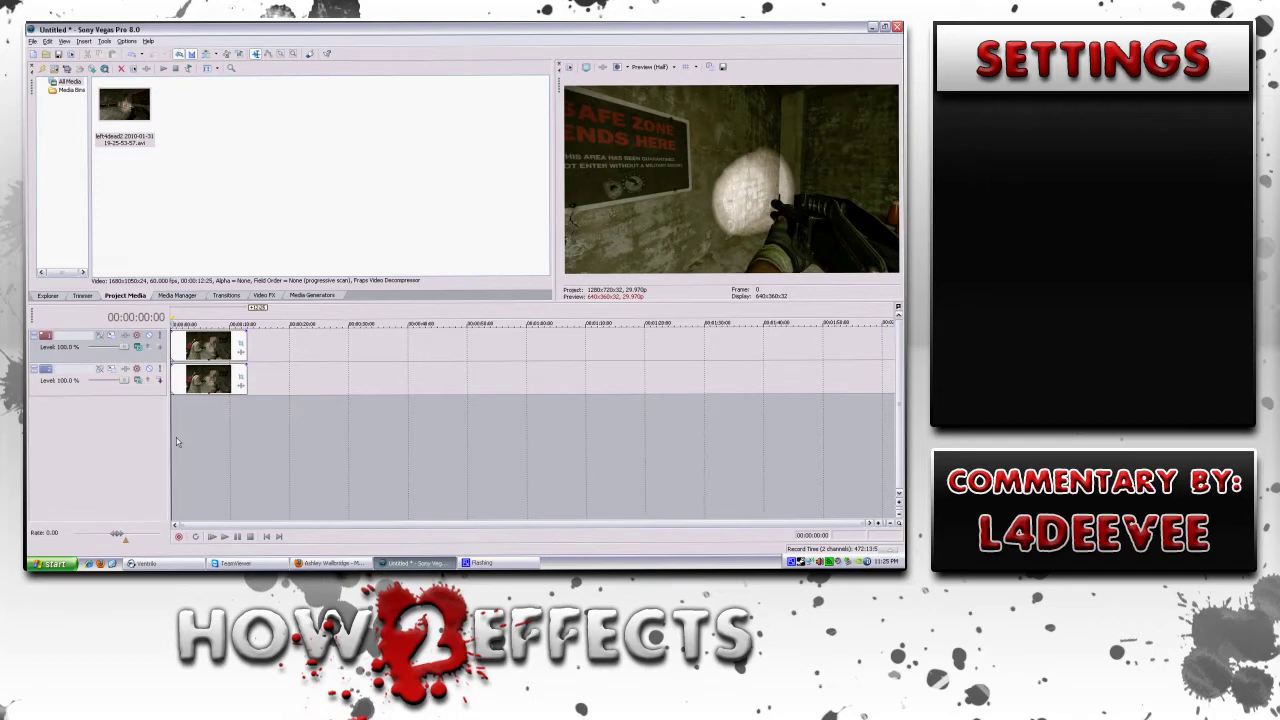
click(224, 537)
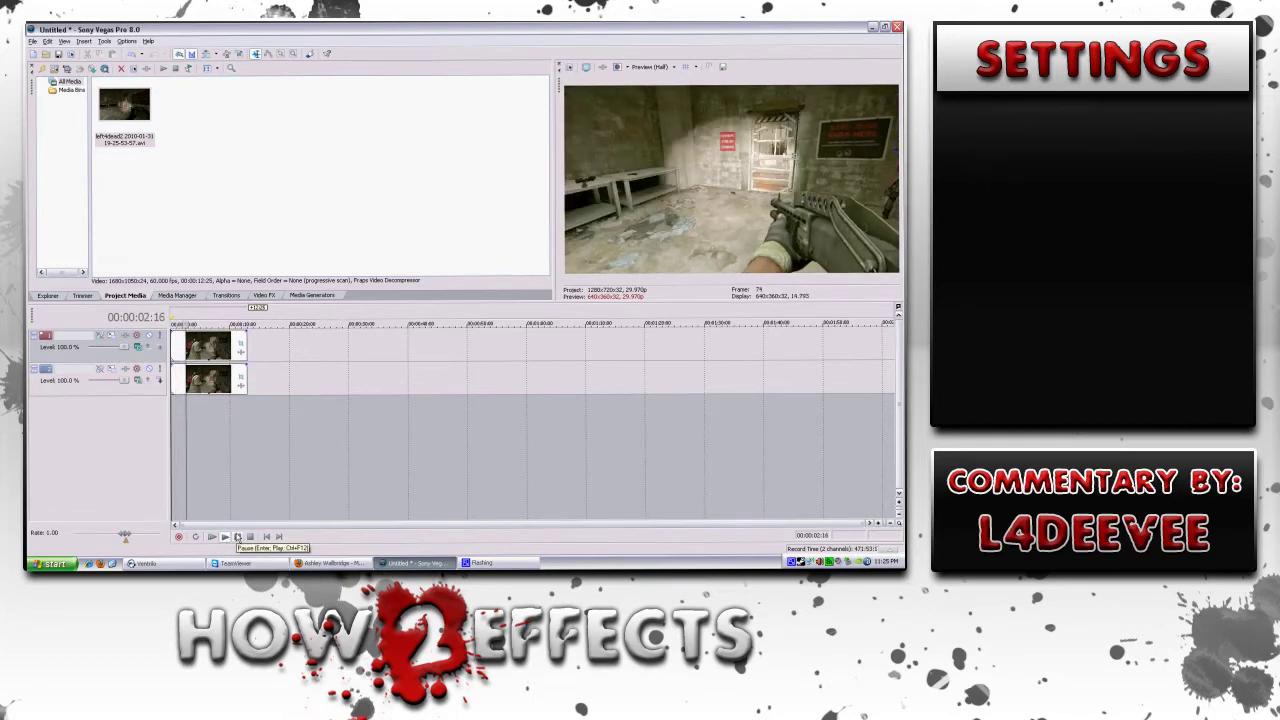
click(237, 537)
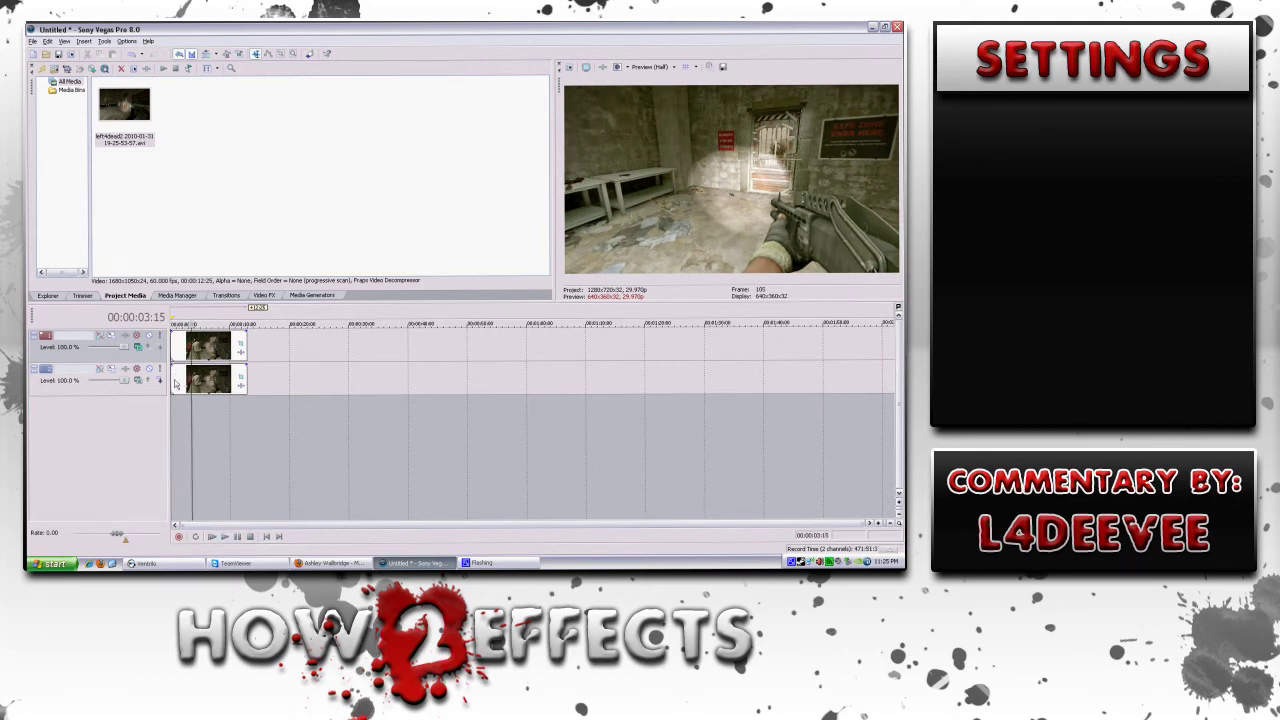
- Trim both clips to the outdoor blood-splatter section and move the playhead to 00:00:03:13
click(187, 380)
mouse_move(187, 380)
mouse_down()
mouse_move(214, 379)
mouse_move(193, 347)
mouse_move(213, 346)
mouse_move(189, 356)
mouse_move(226, 380)
mouse_move(188, 380)
mouse_up()
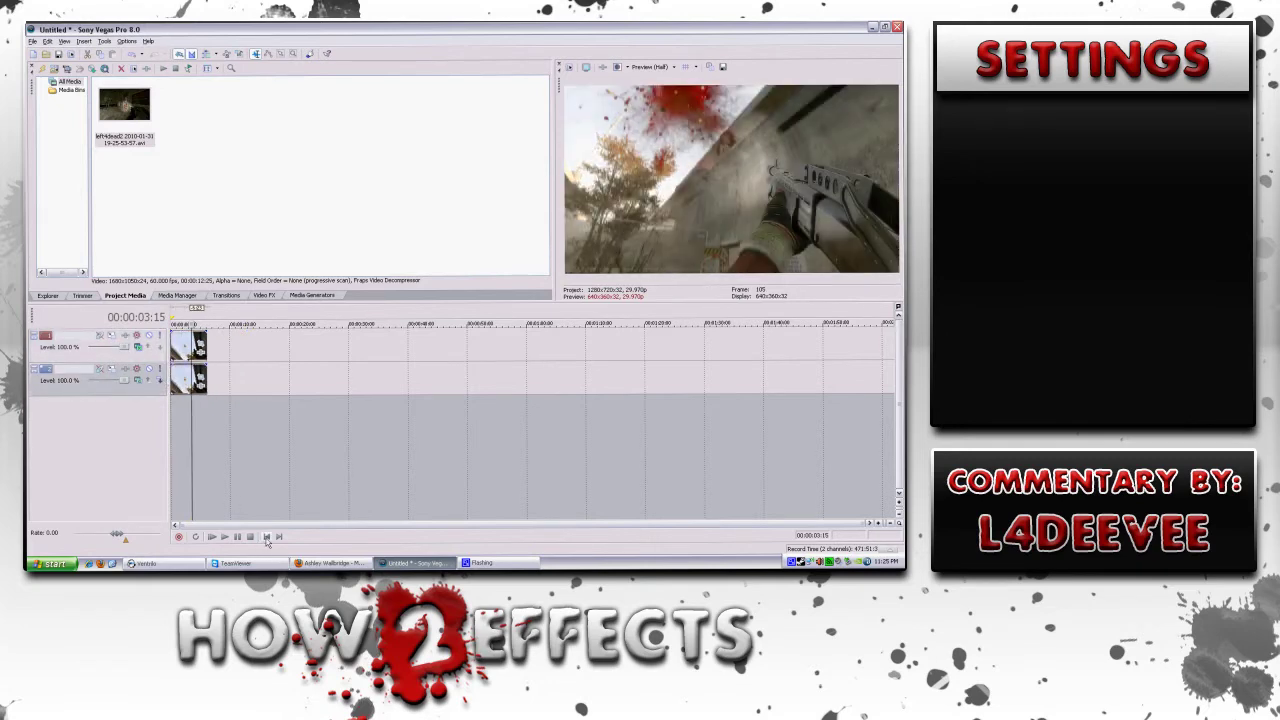
click(266, 537)
click(196, 397)
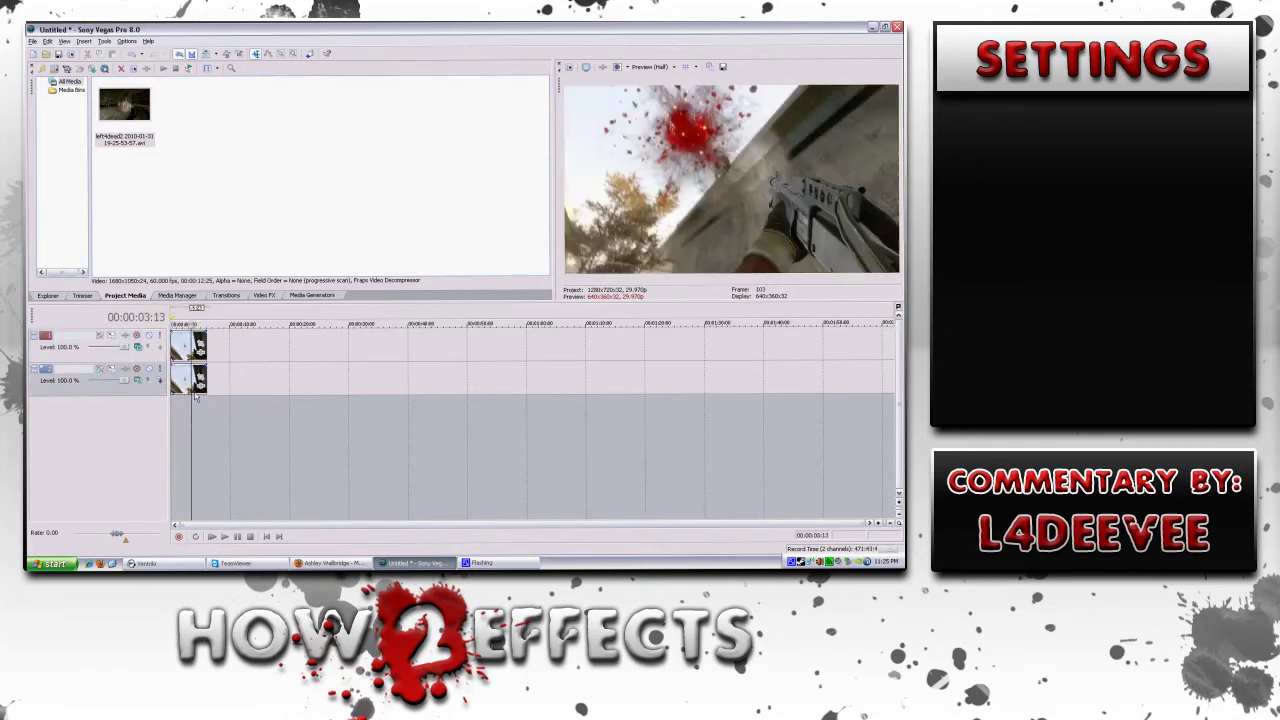
- Add the Color Corrector (Secondary), Brightness and Contrast, and Black and White effects to the upper track's clip
click(201, 354)
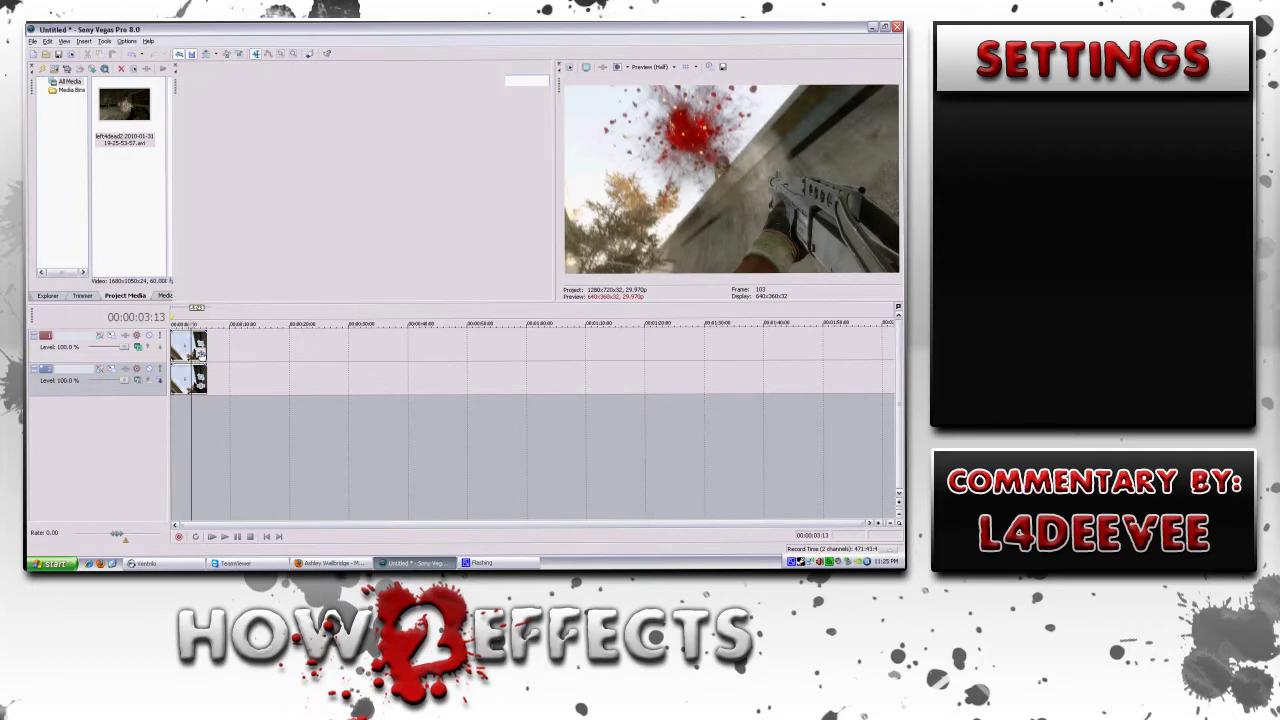
click(338, 313)
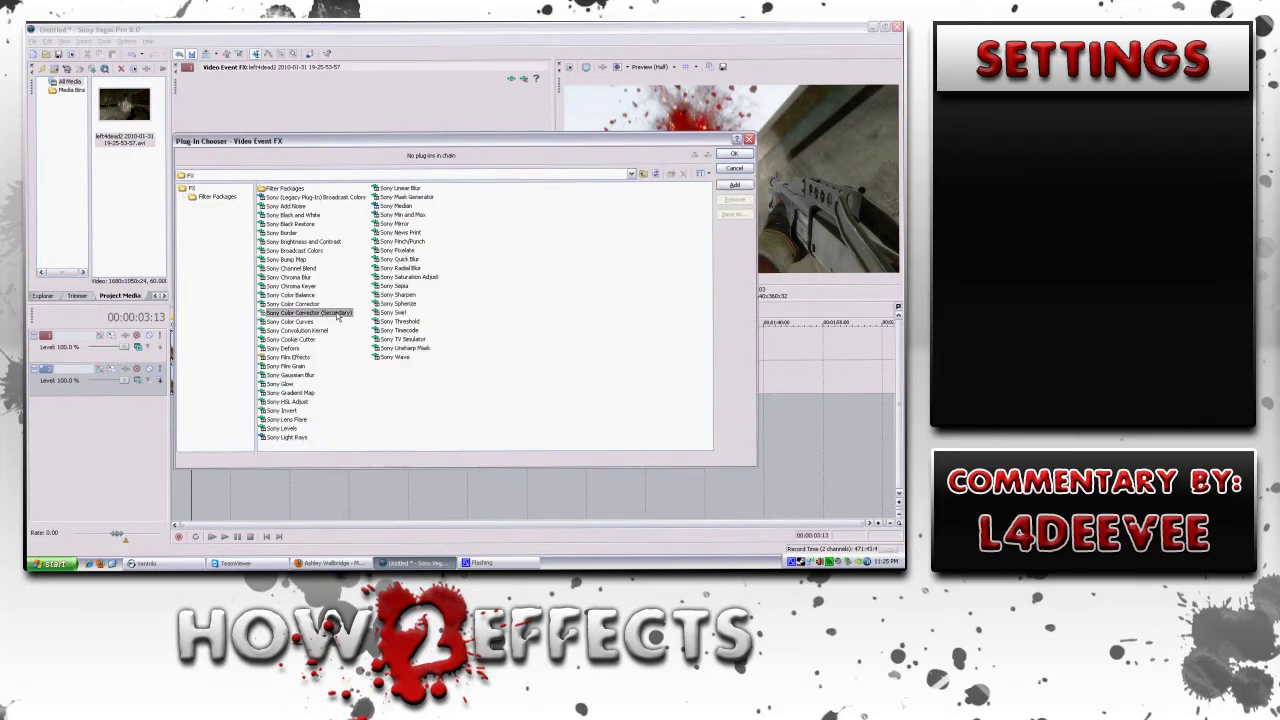
click(733, 186)
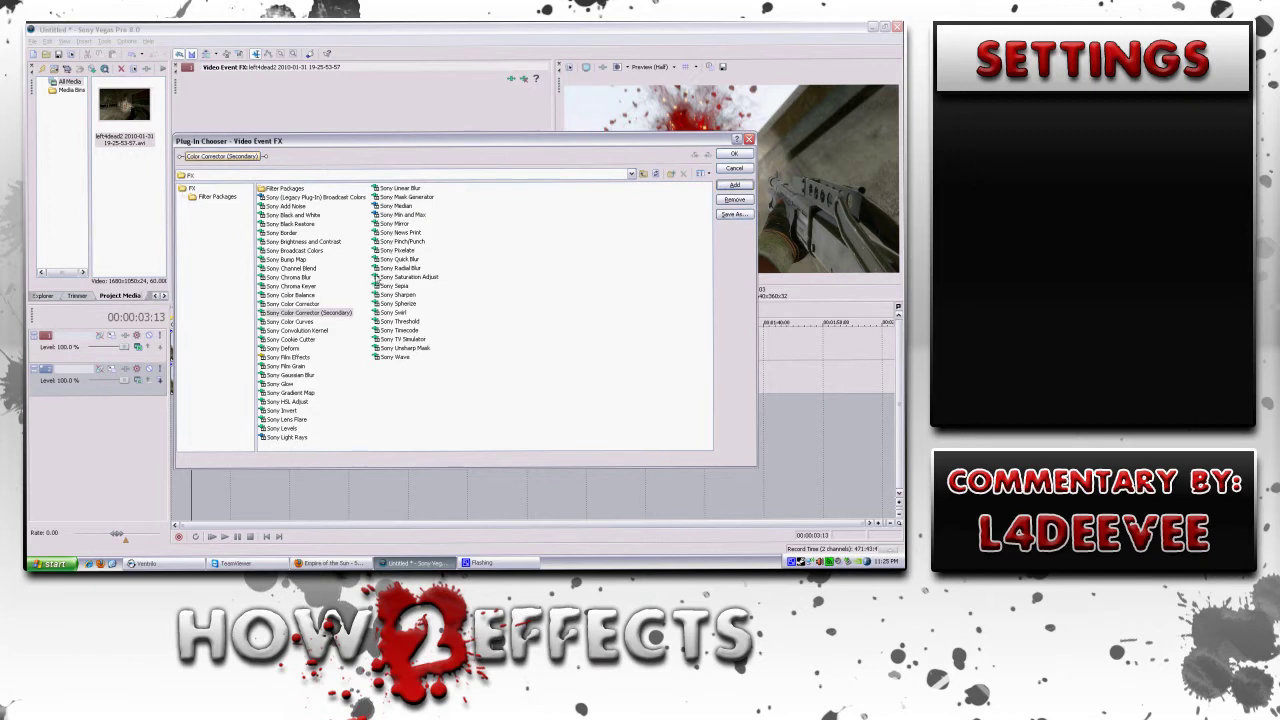
click(310, 244)
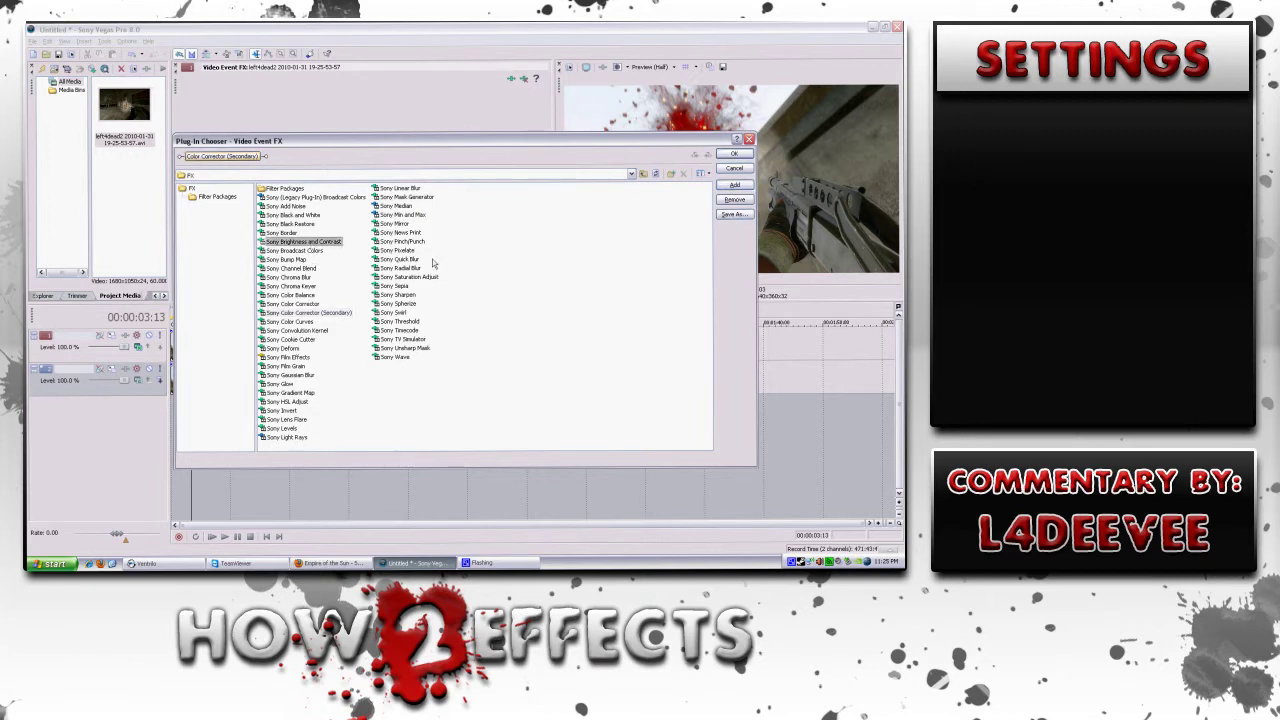
click(734, 186)
click(305, 216)
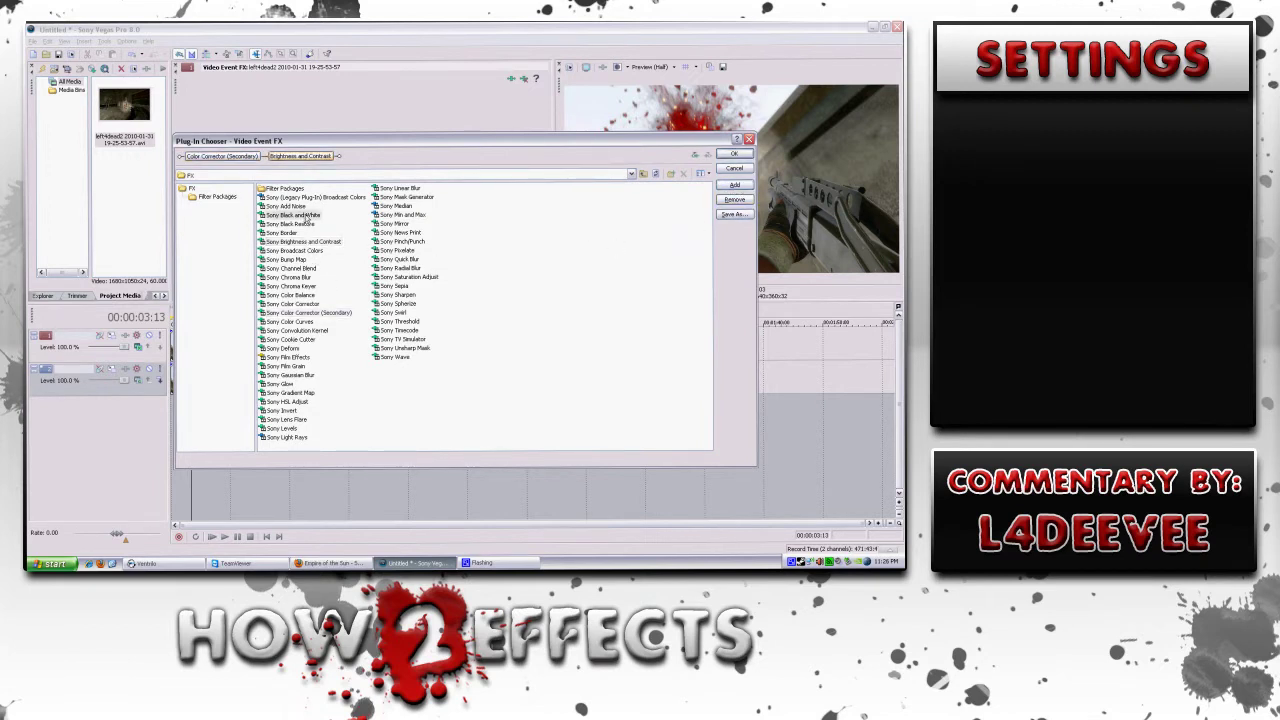
click(734, 186)
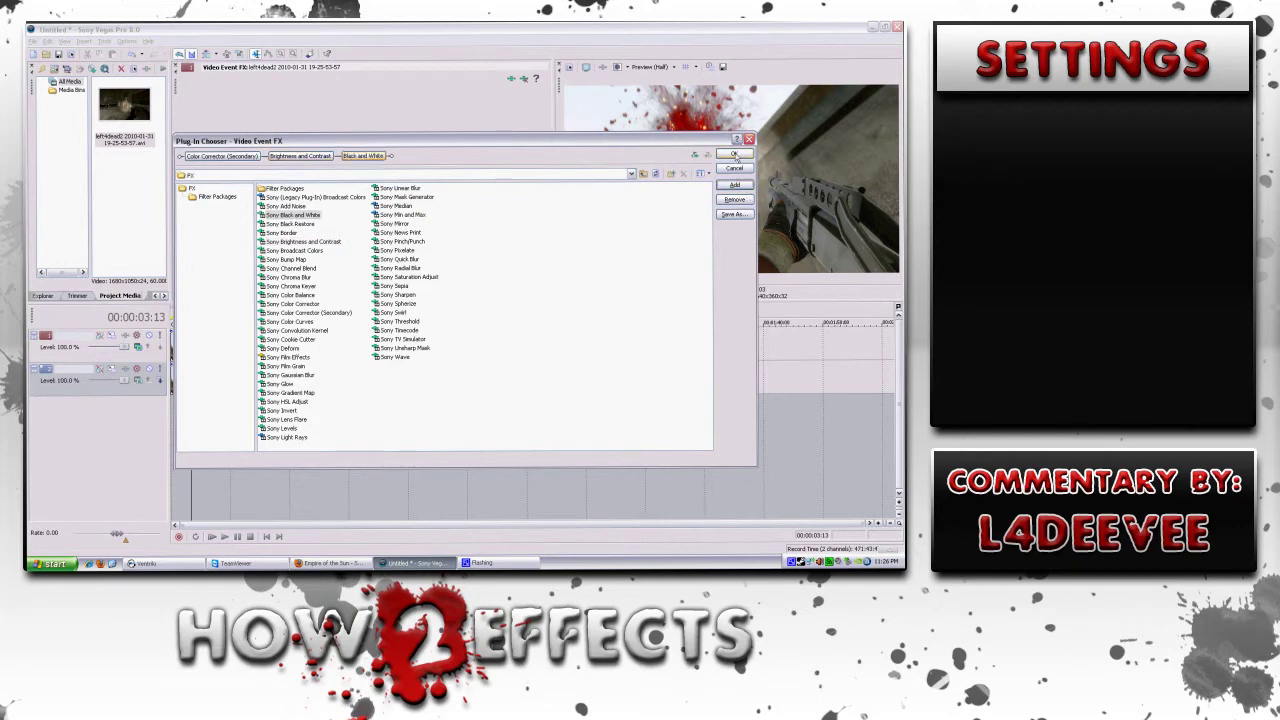
click(734, 155)
- Apply saved presets giving Black and White a 0.470 blend amount, and Brightness and Contrast brightness -0.10, contrast 0.40 and contrast center 0.00
click(509, 95)
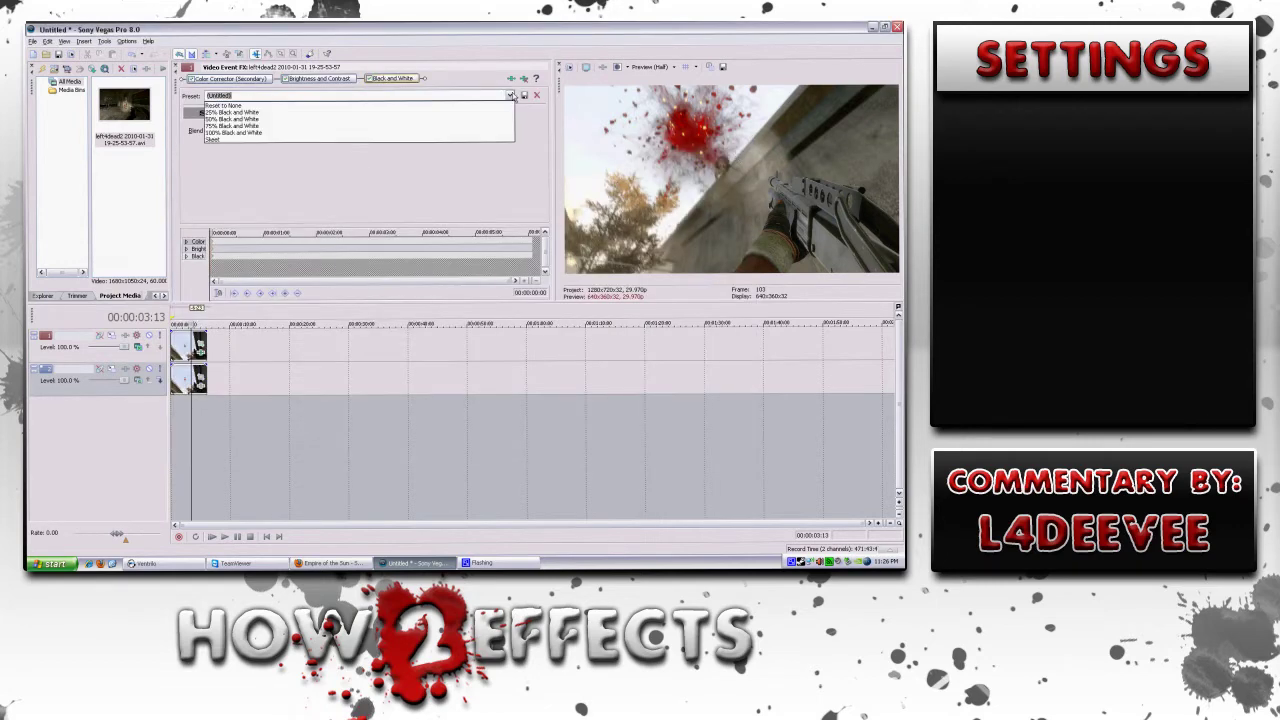
click(493, 139)
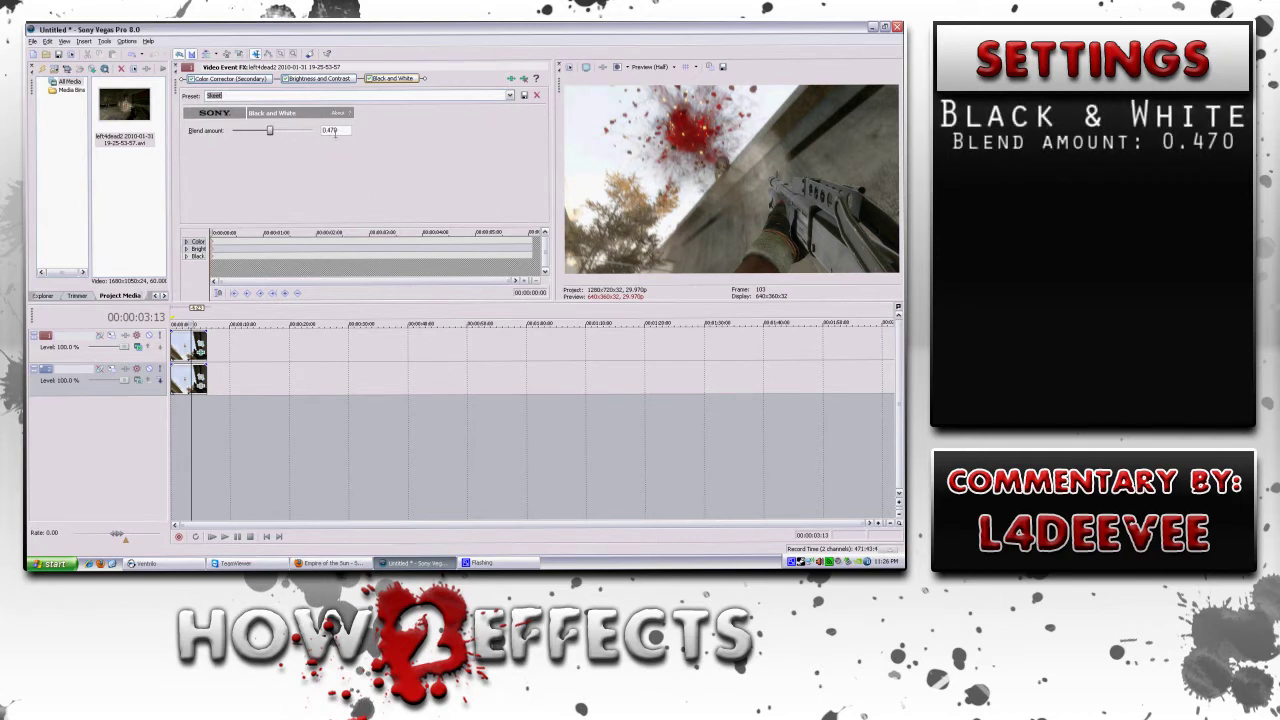
click(335, 79)
click(509, 95)
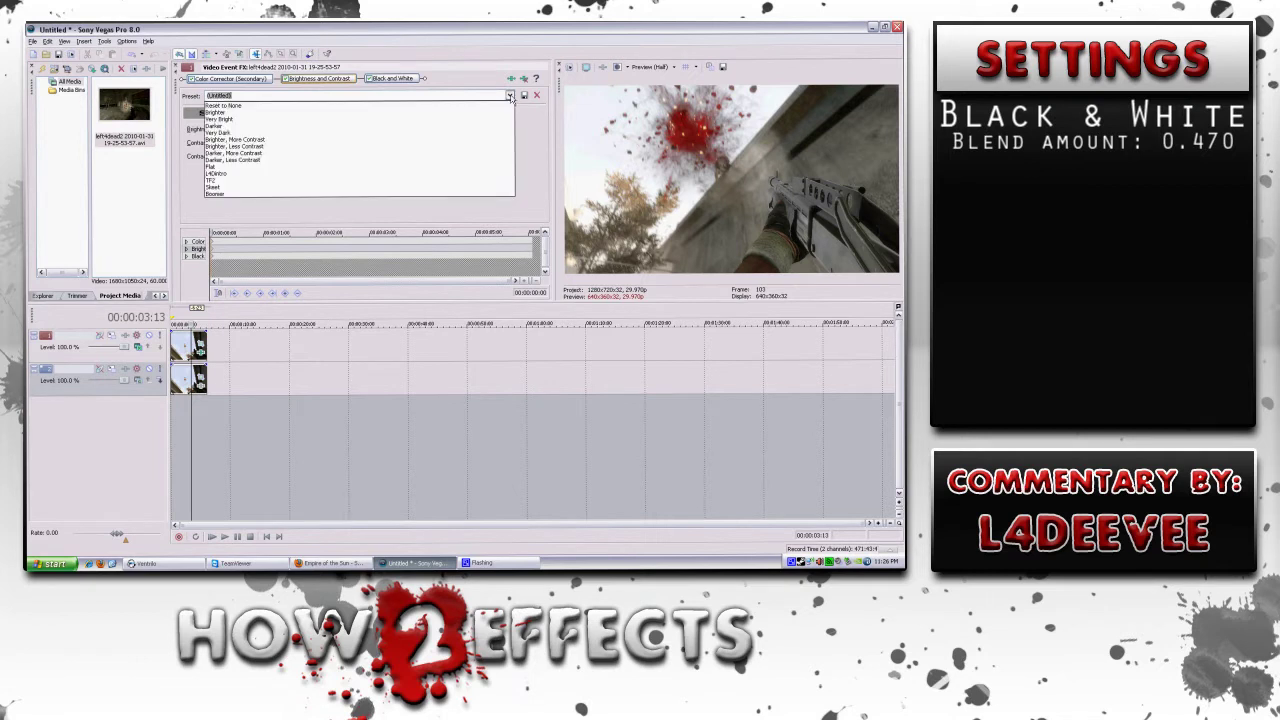
click(490, 186)
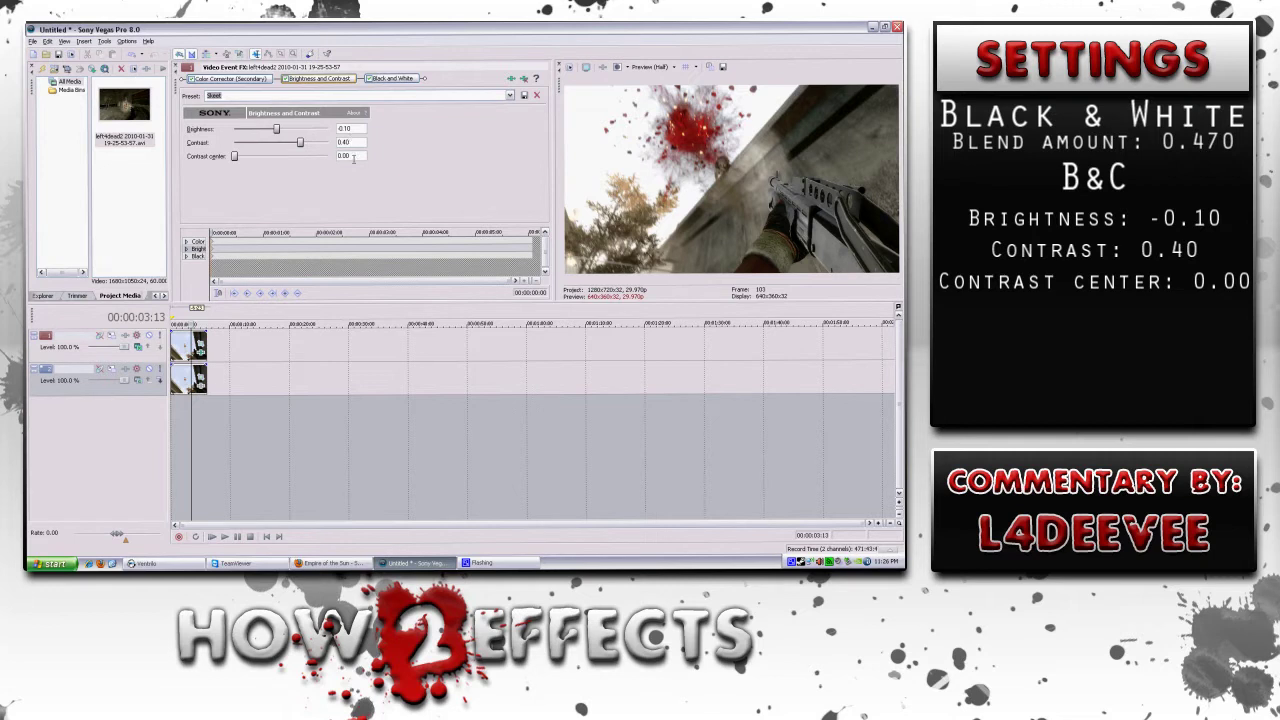
- Try successive Color Corrector (Secondary) presets and settle on the warm brown tint with saturation 0.232 and gamma 0.879
click(258, 80)
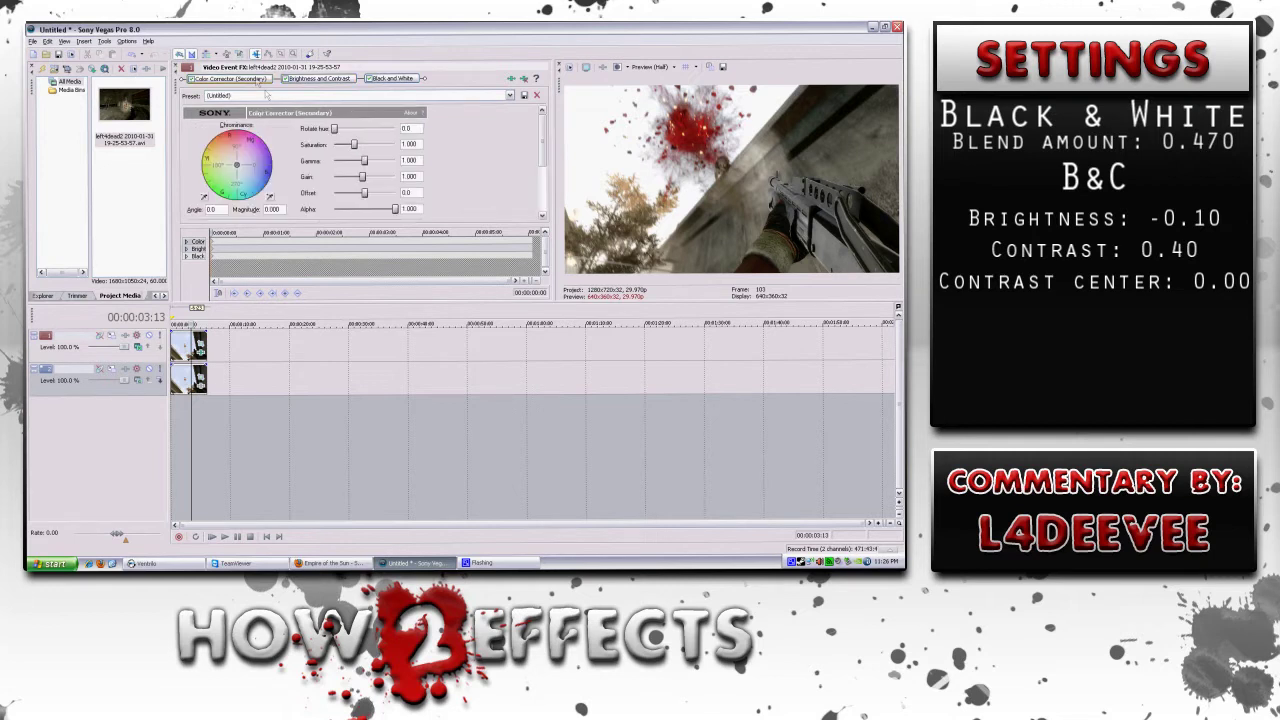
click(509, 95)
click(508, 108)
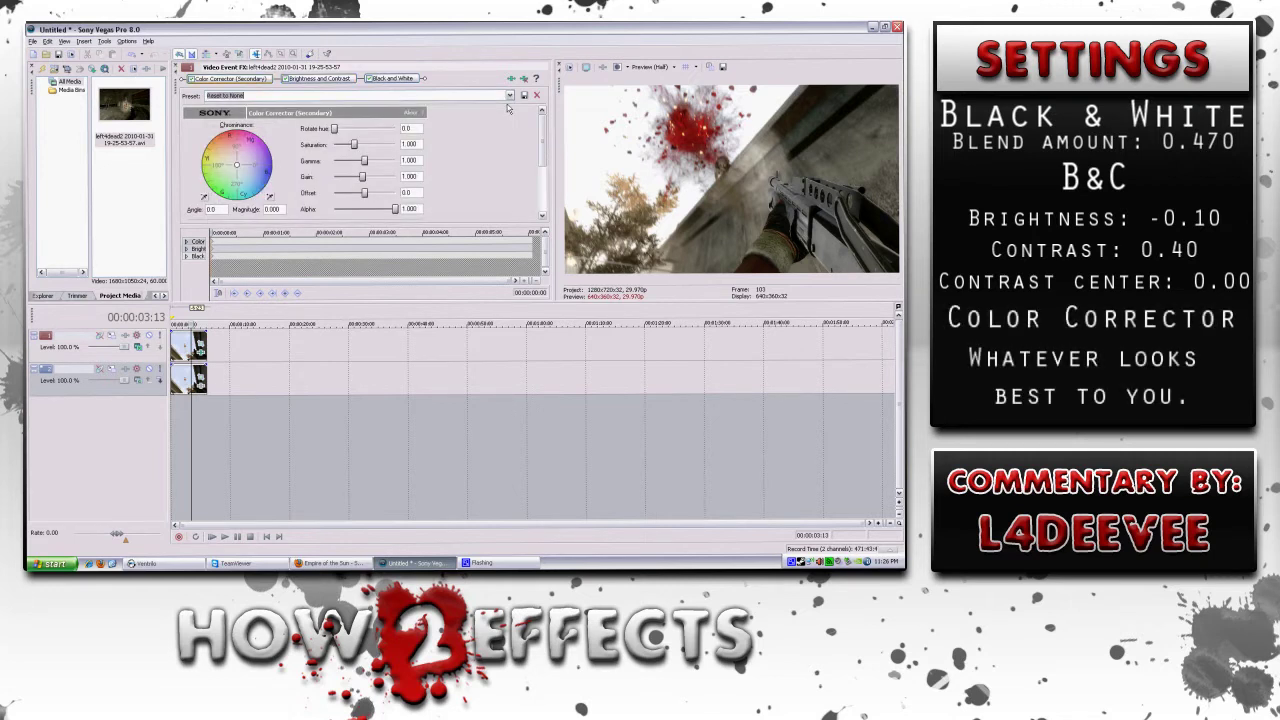
key(Down)
key(Down)
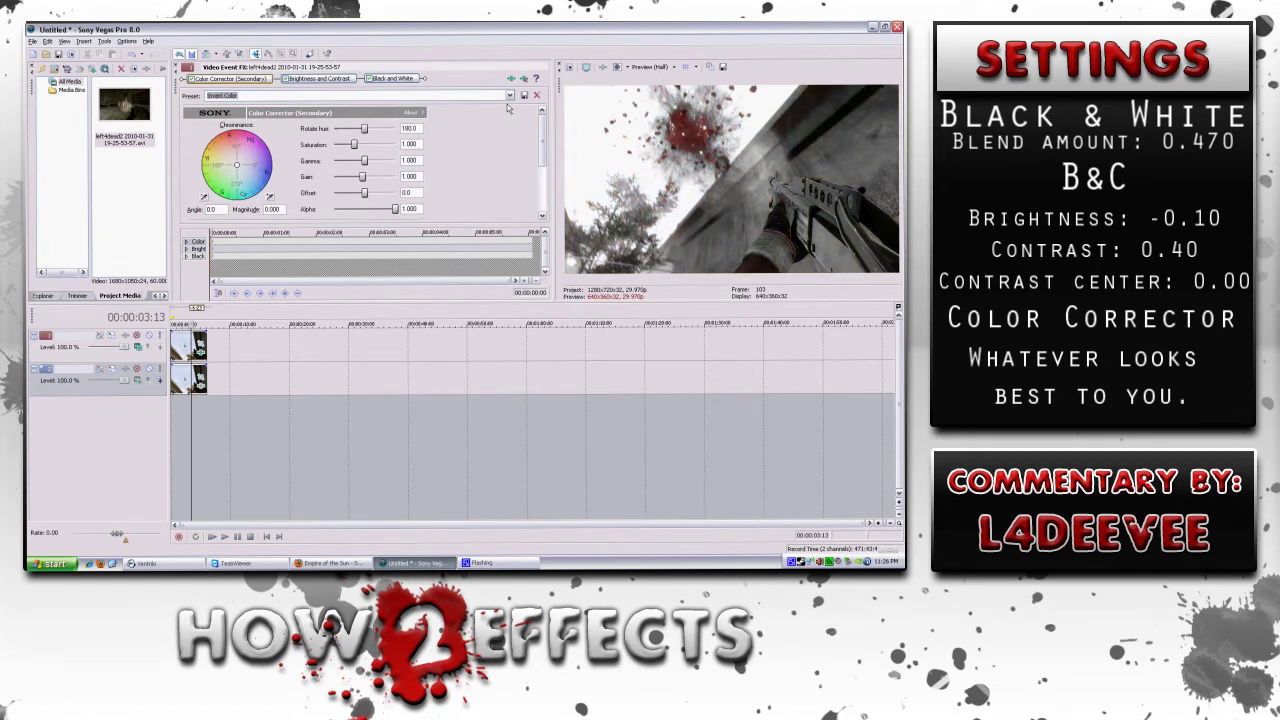
key(Up)
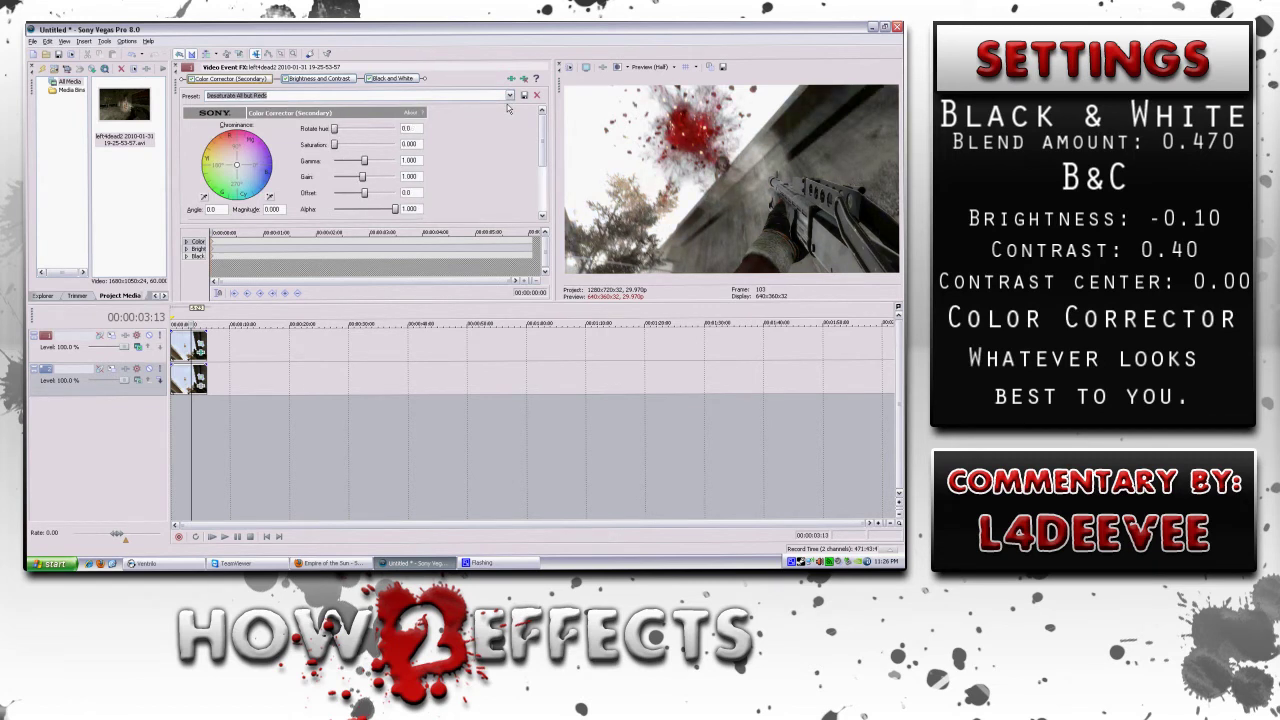
key(Down)
key(Down)
key(Down)
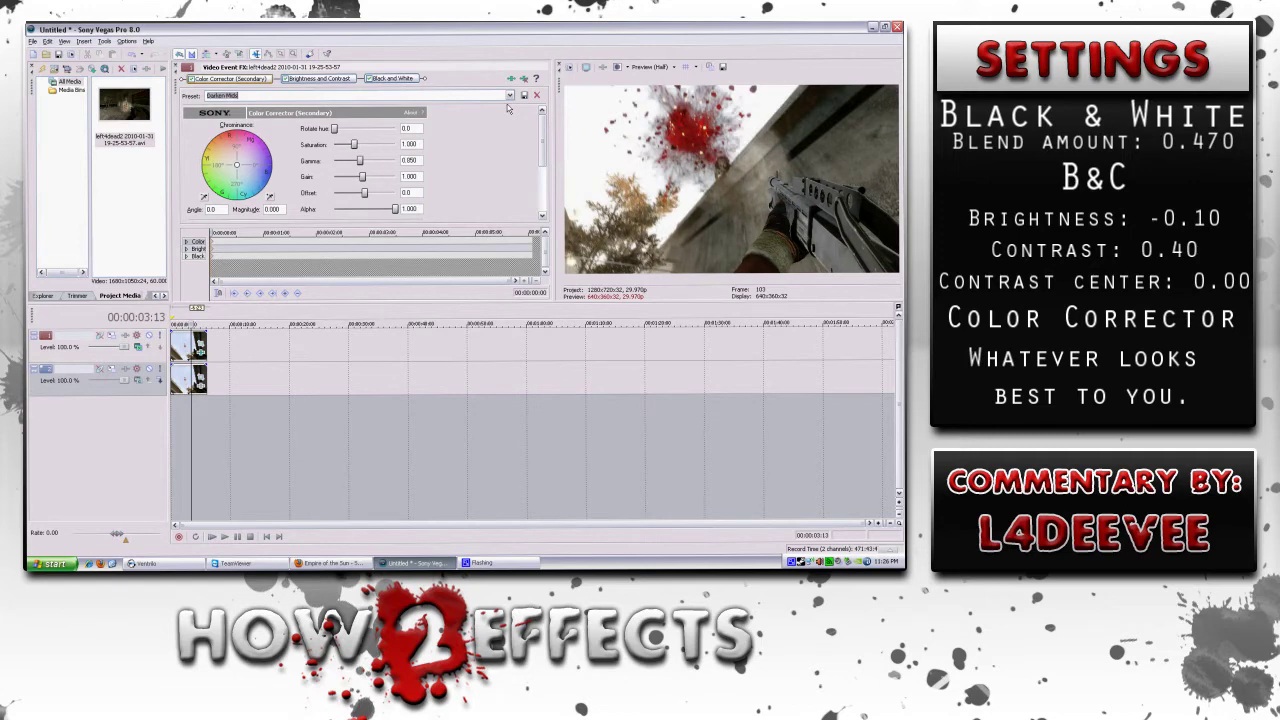
key(Down)
key(Down)
key(Down)
key(Down)
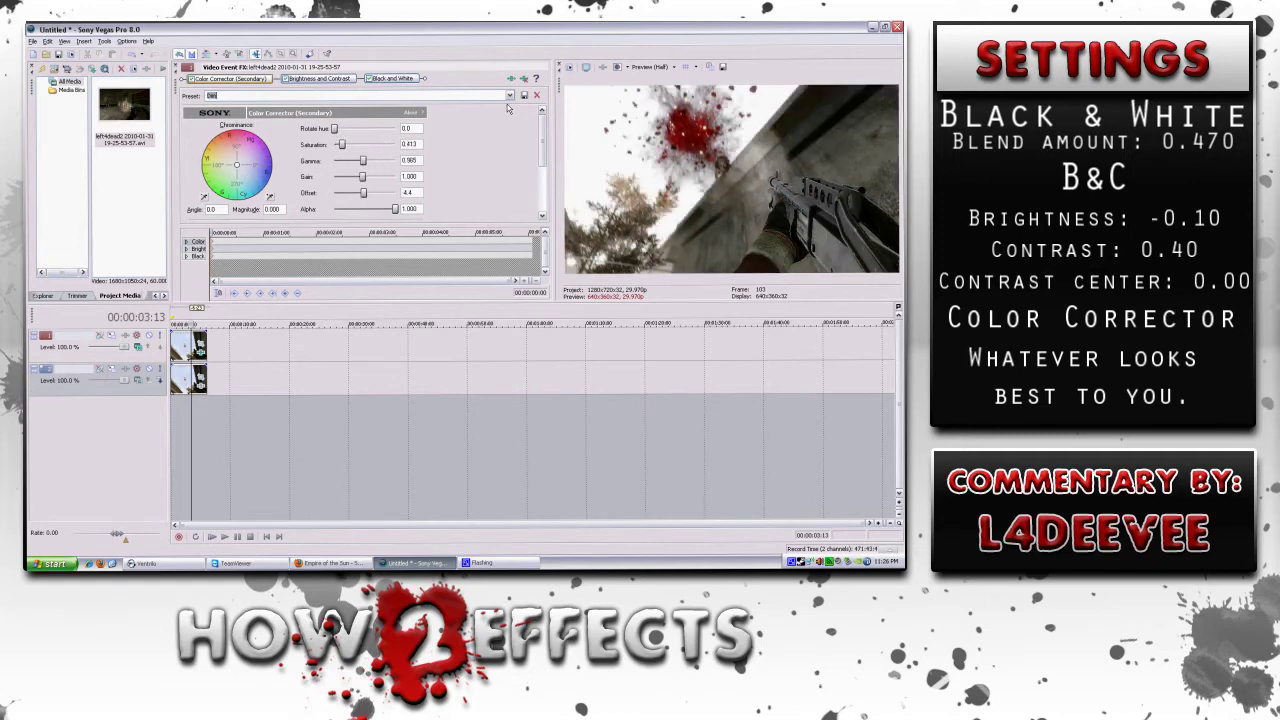
key(Down)
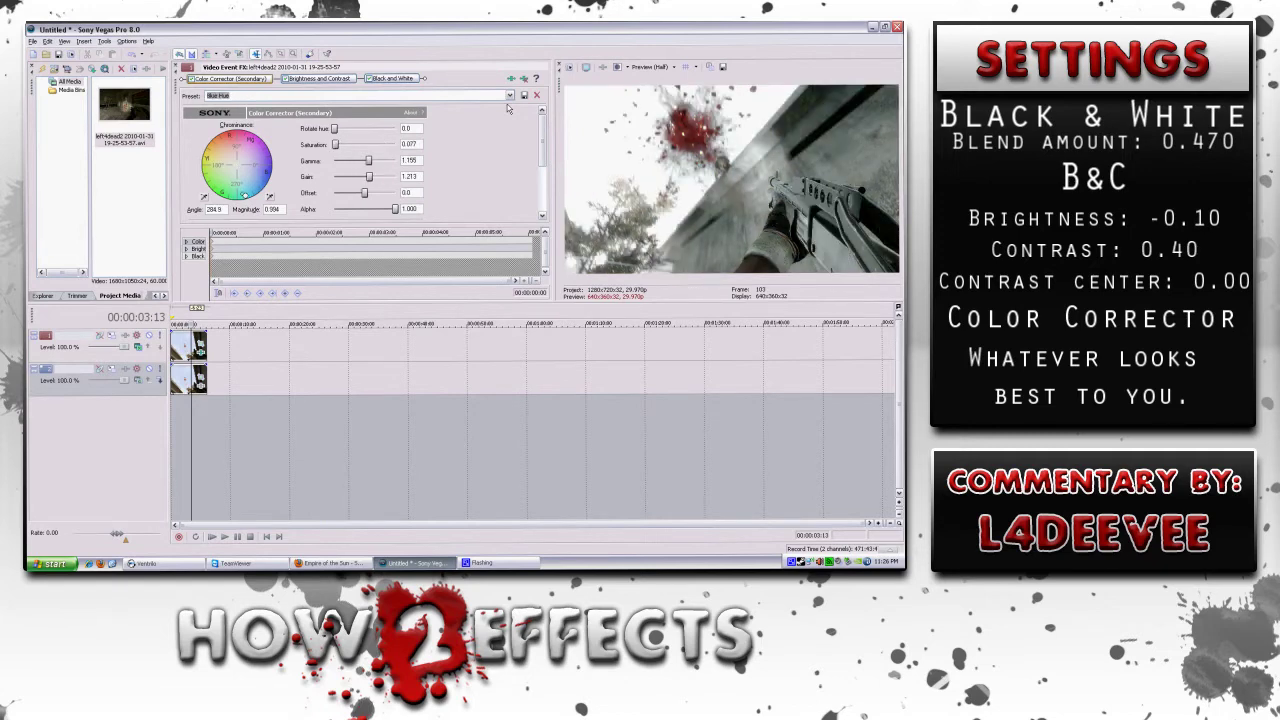
key(Down)
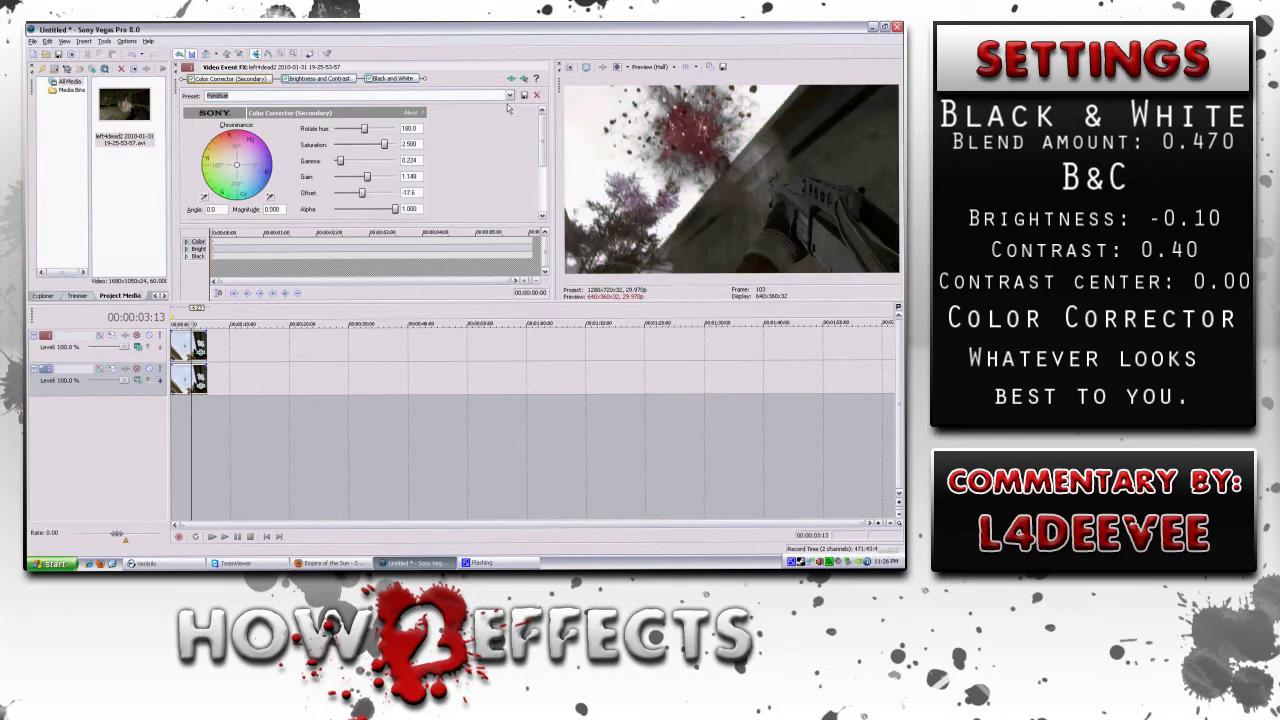
key(Down)
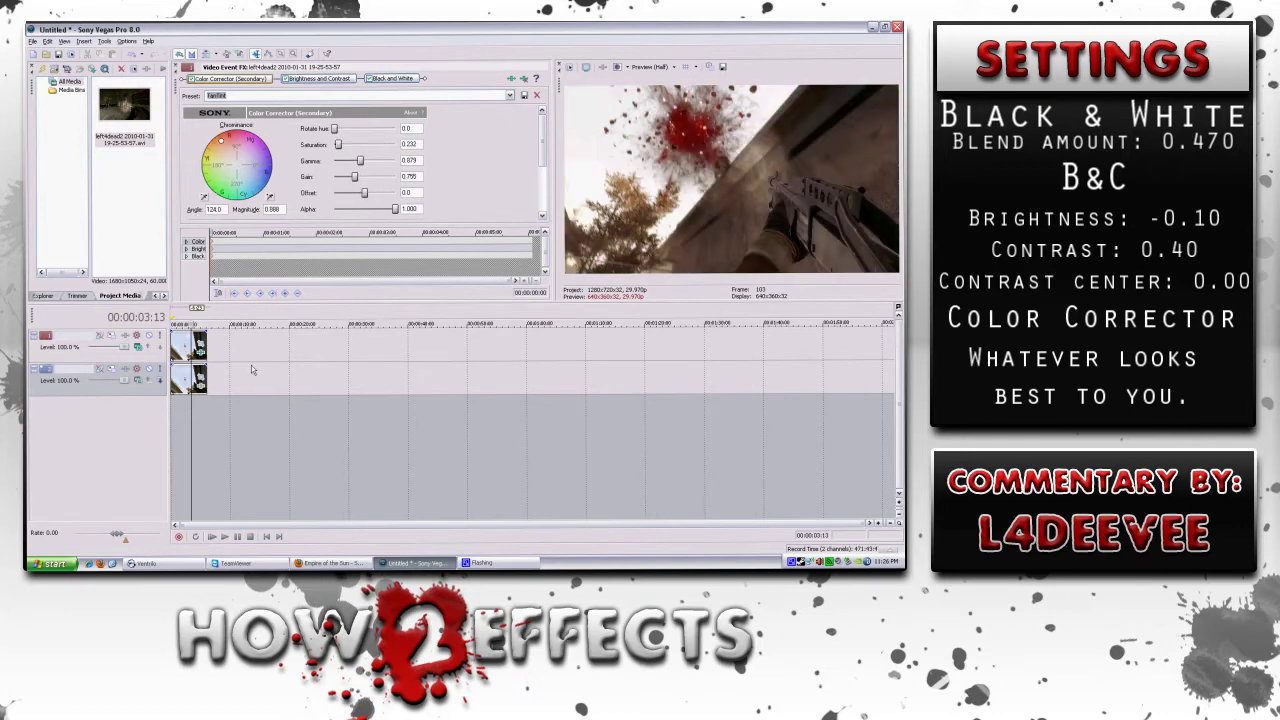
- Try successive Color Corrector (Secondary) presets on the upper clip, including Invert Color, Saturate Greens and Boost Mids, at frames around 00:00:02:25
click(185, 410)
key(space)
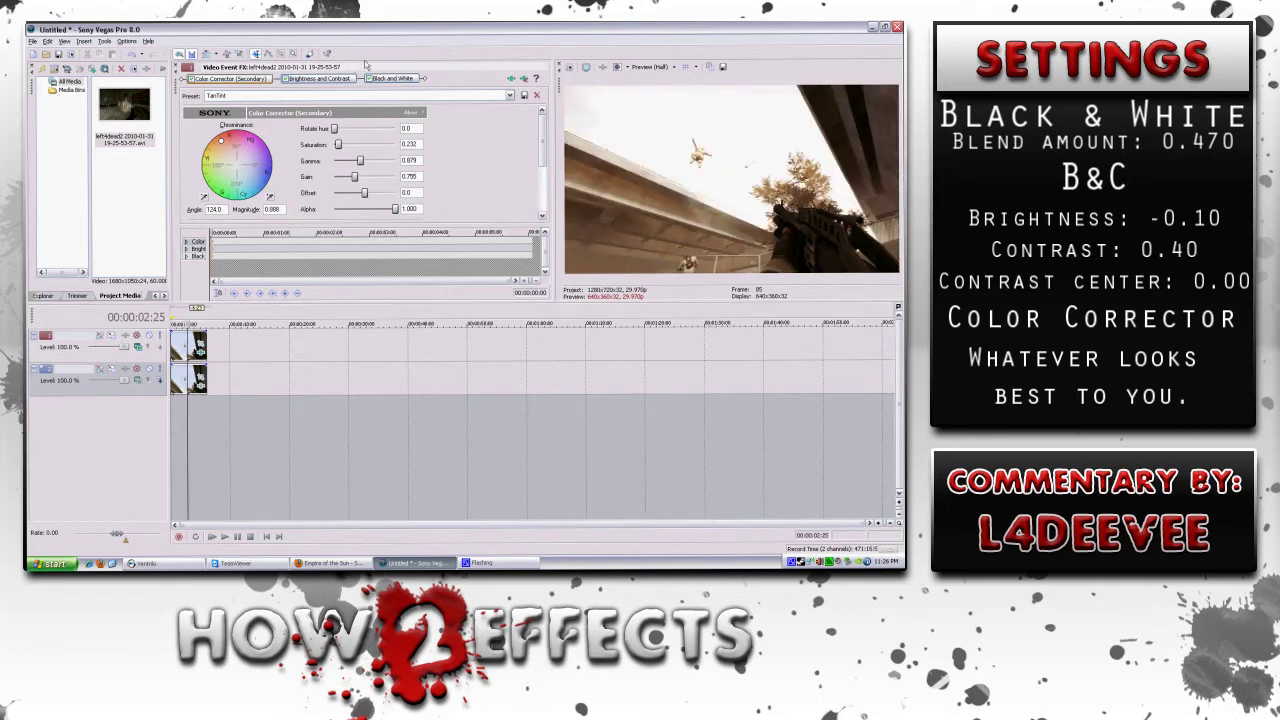
click(510, 95)
click(506, 107)
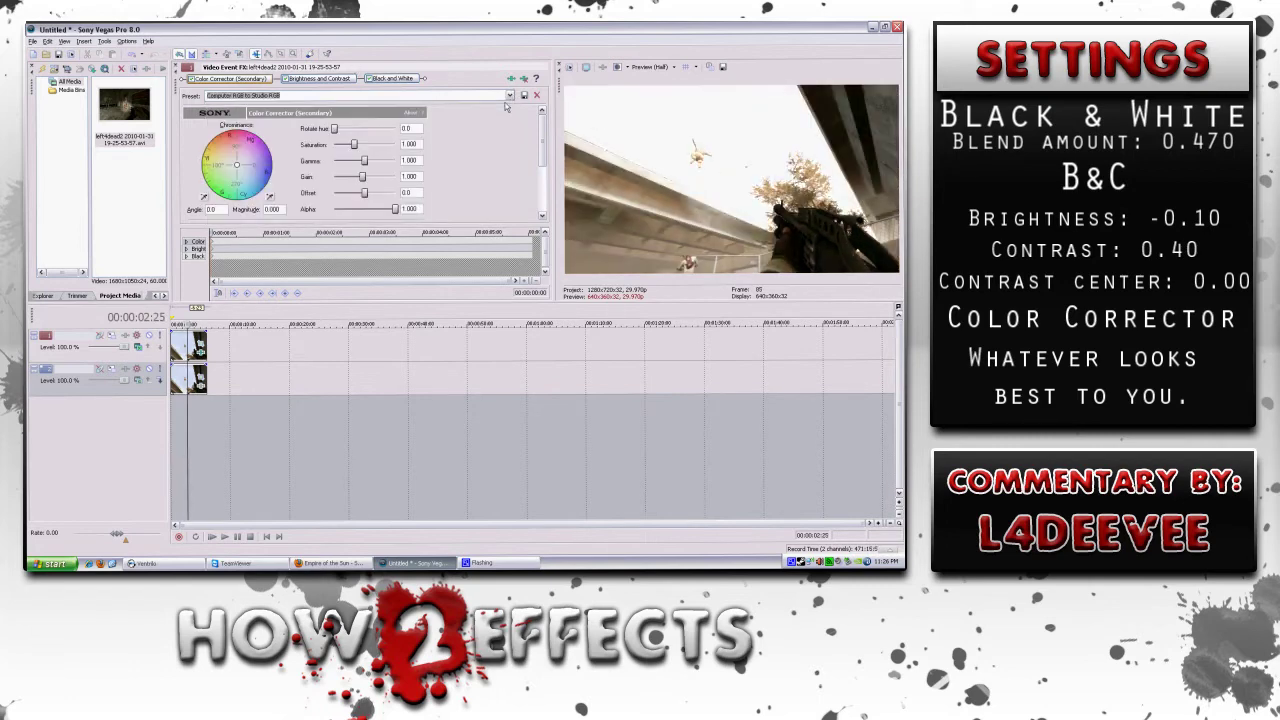
key(Down)
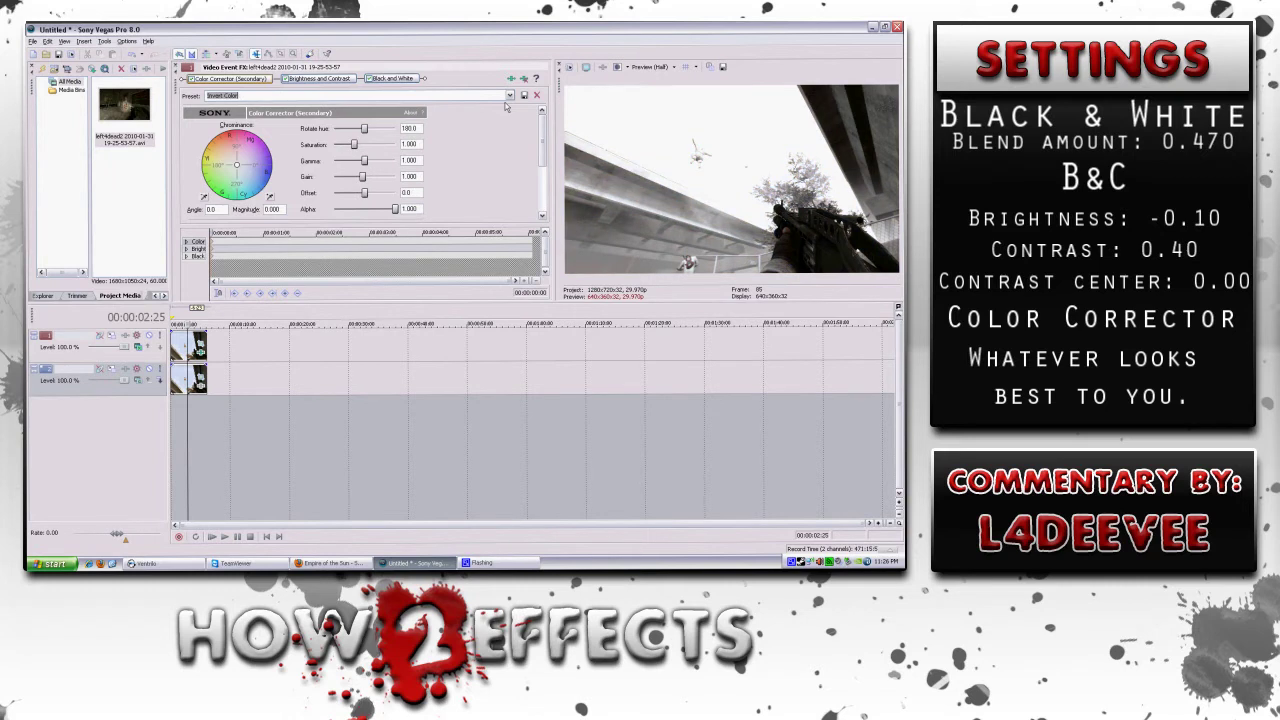
key(Down)
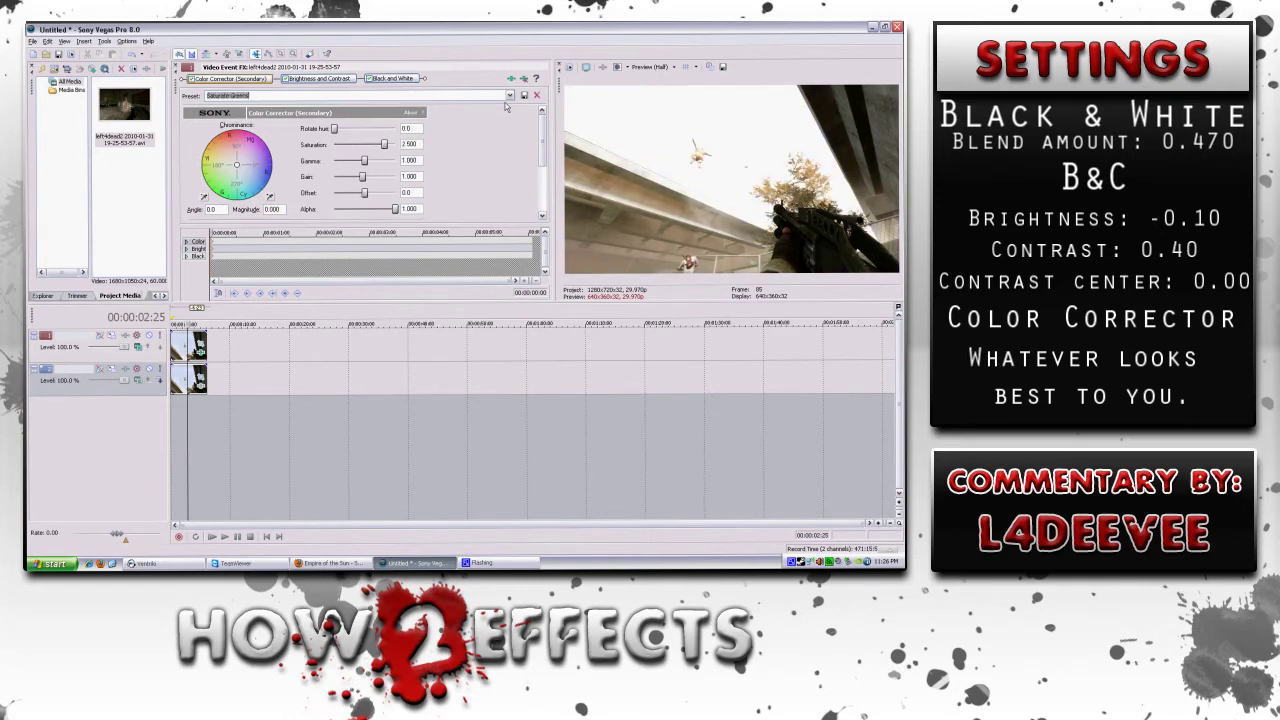
key(Down)
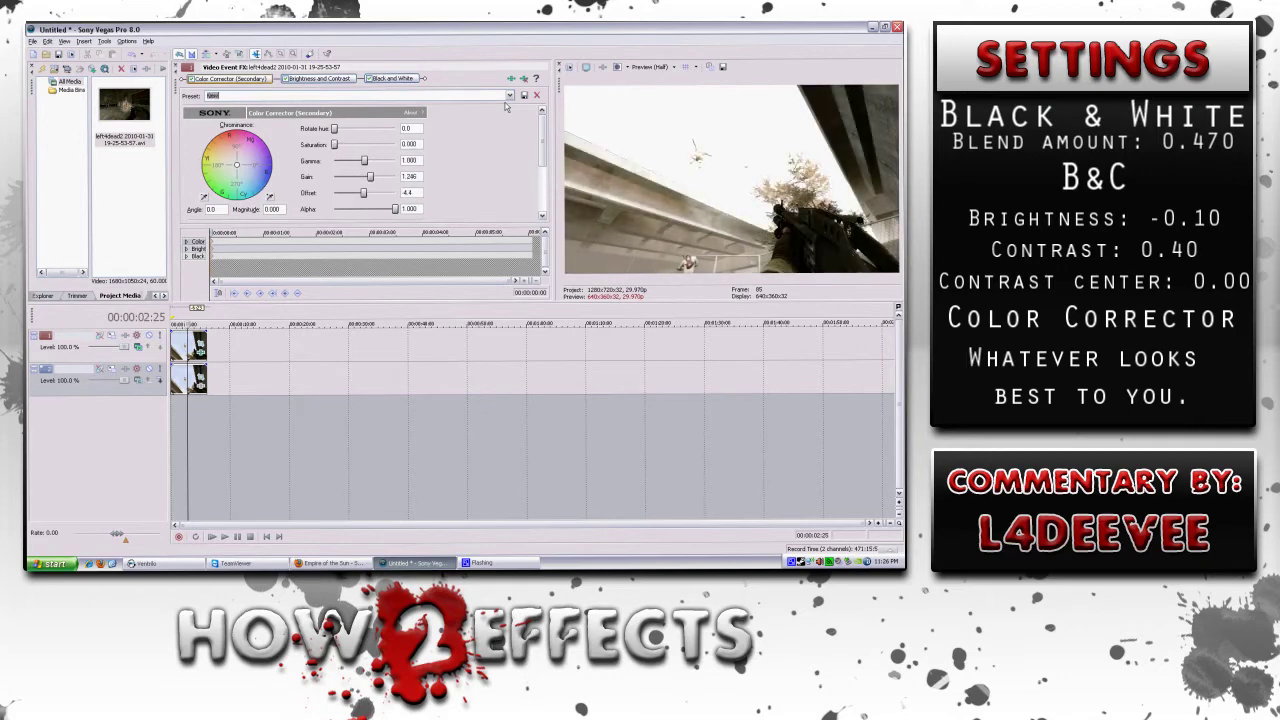
key(Down)
key(Down)
key(Down)
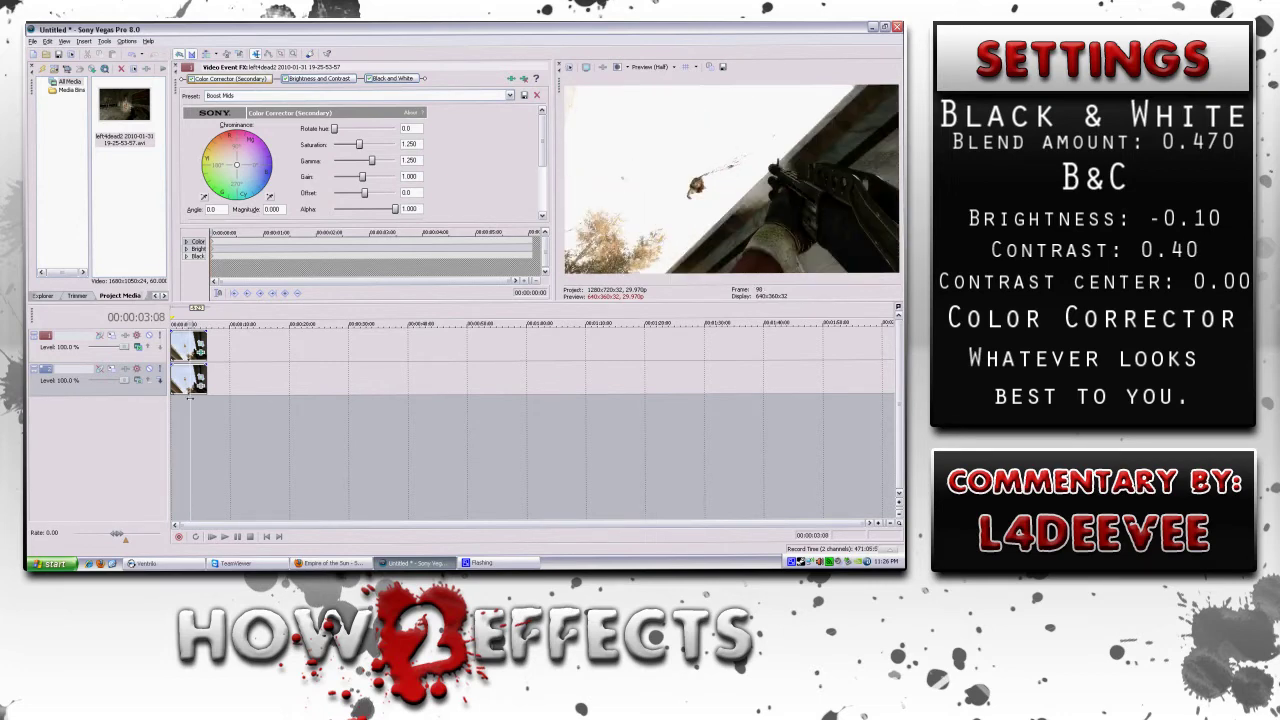
- Apply the Studio RGB to Computer RGB preset to Color Corrector (Secondary) and play the graded clip back from the start
click(509, 96)
click(506, 109)
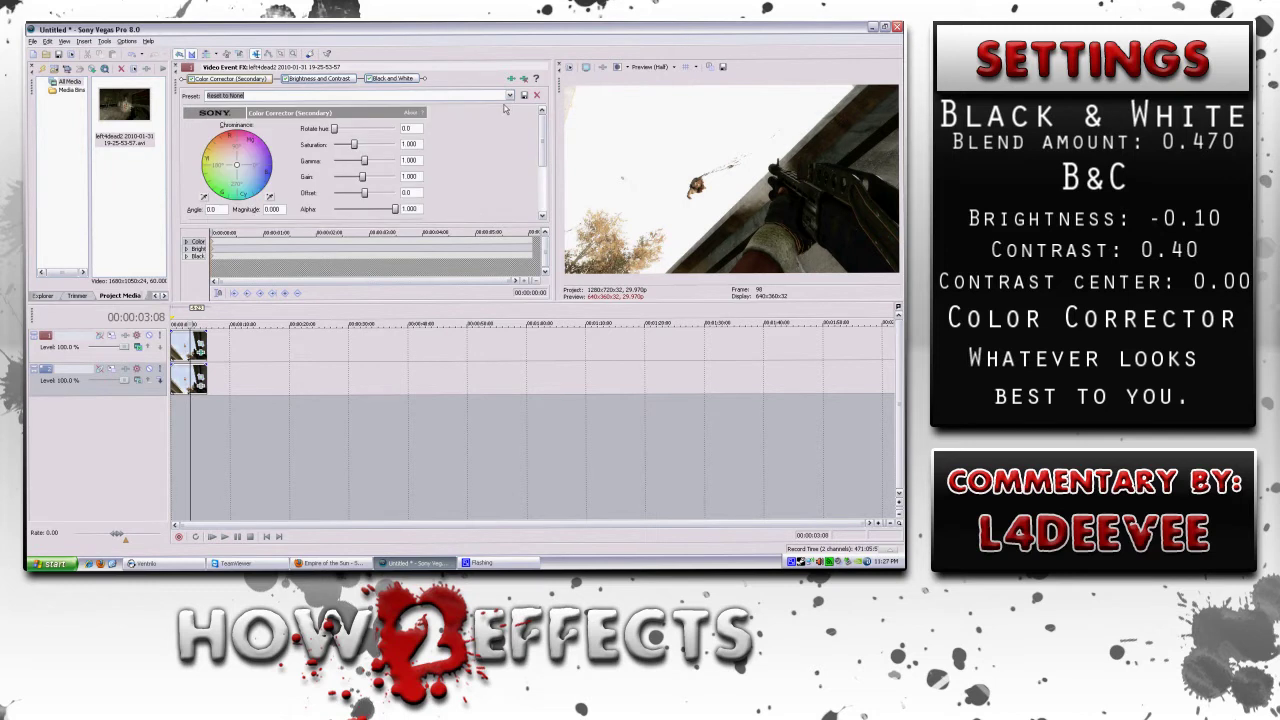
key(Down)
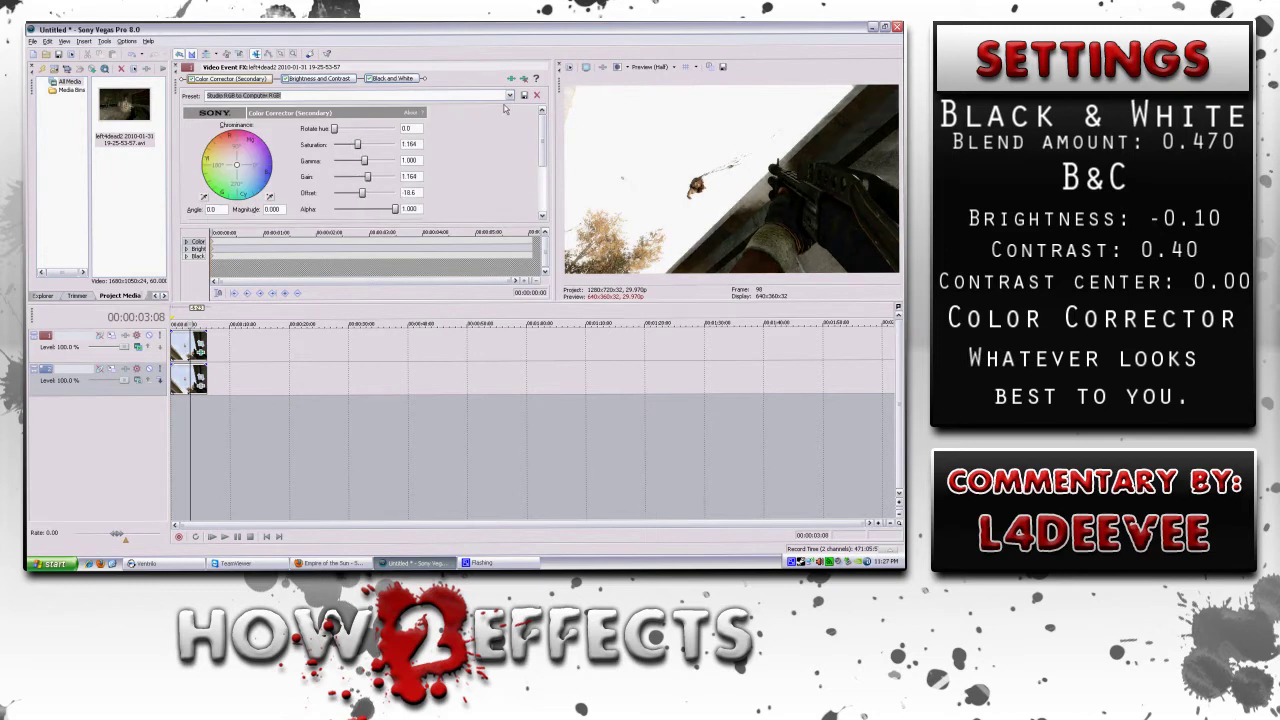
click(265, 537)
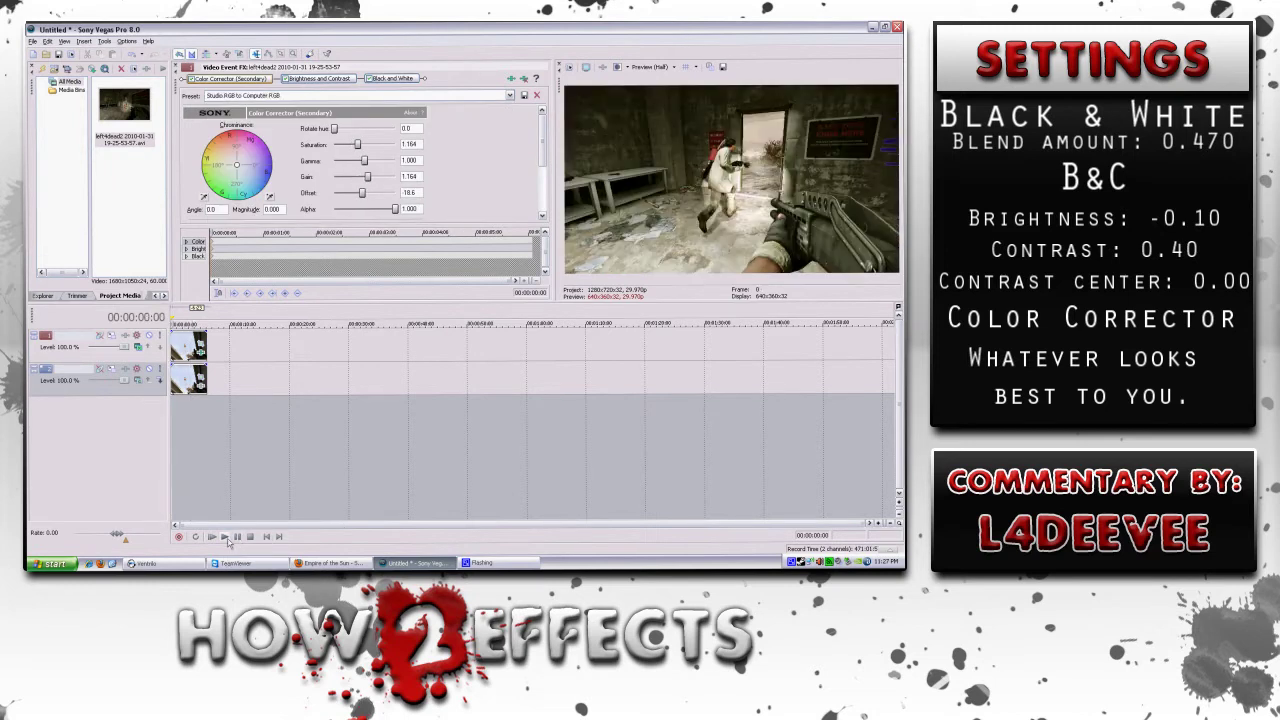
click(226, 537)
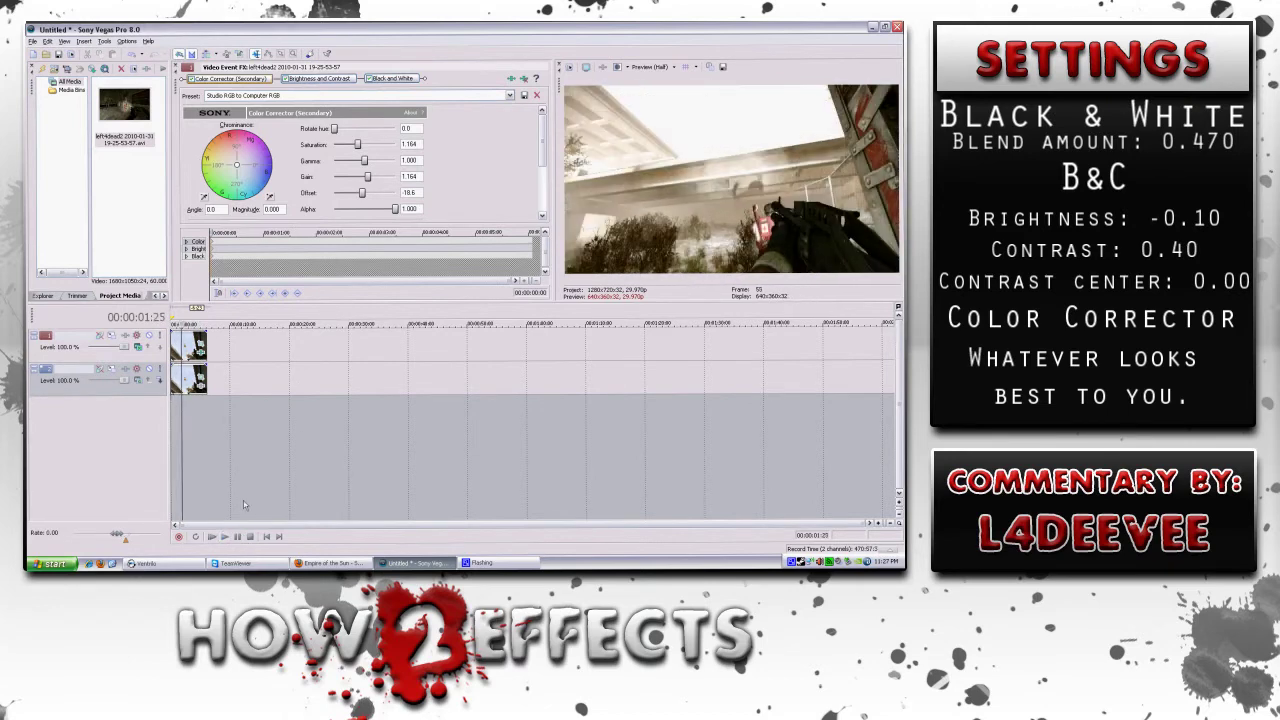
click(176, 68)
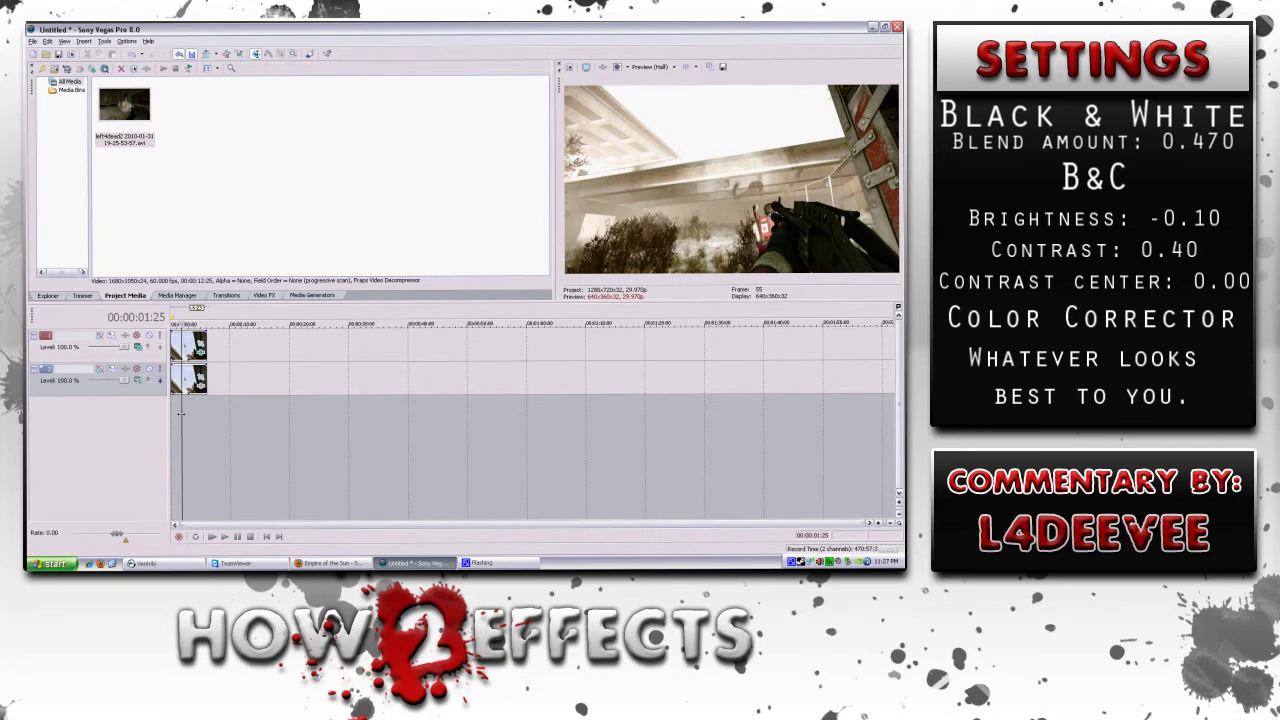
- Split the clips on both tracks at 00:00:02:17
drag(180, 414, 179, 414)
click(185, 413)
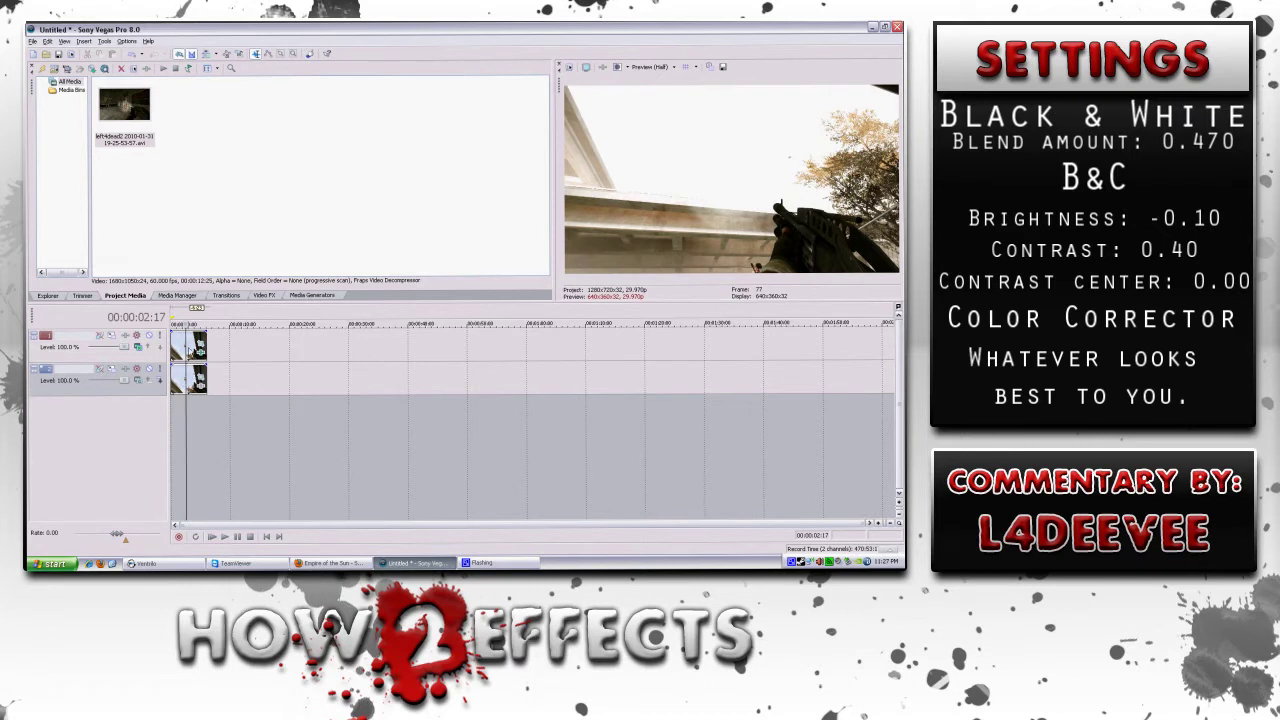
click(190, 351)
key(s)
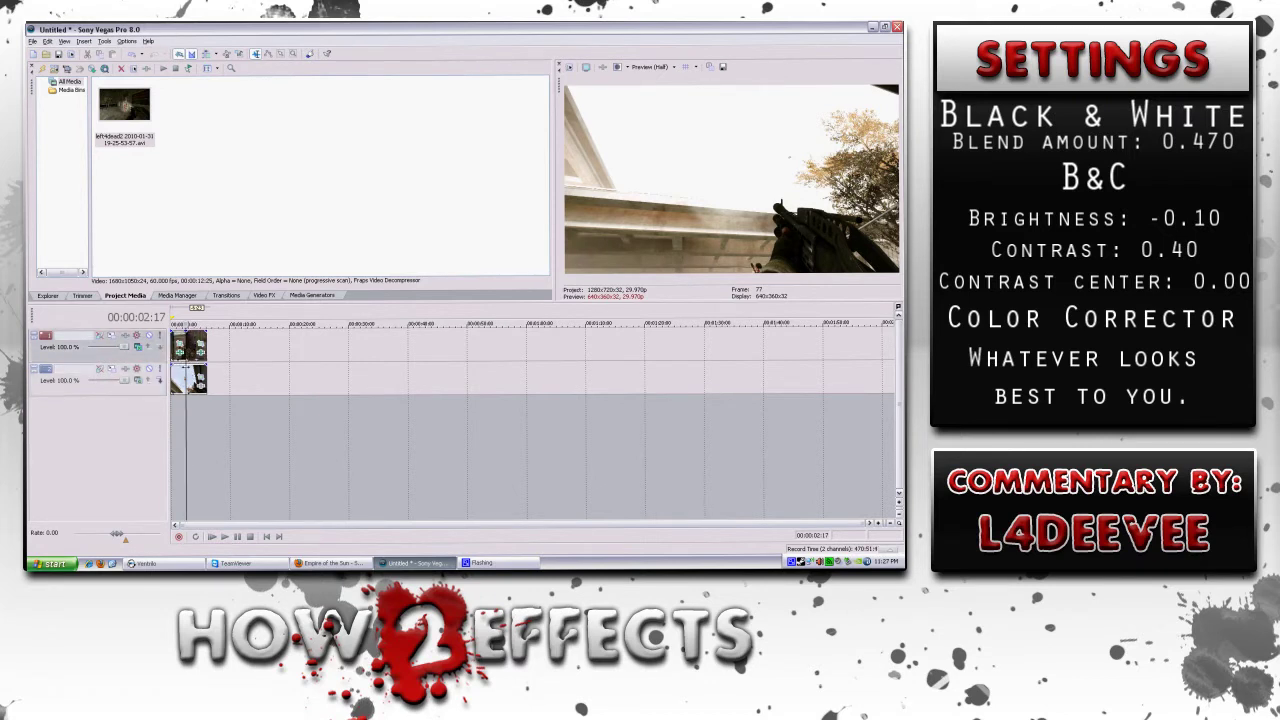
click(186, 371)
key(s)
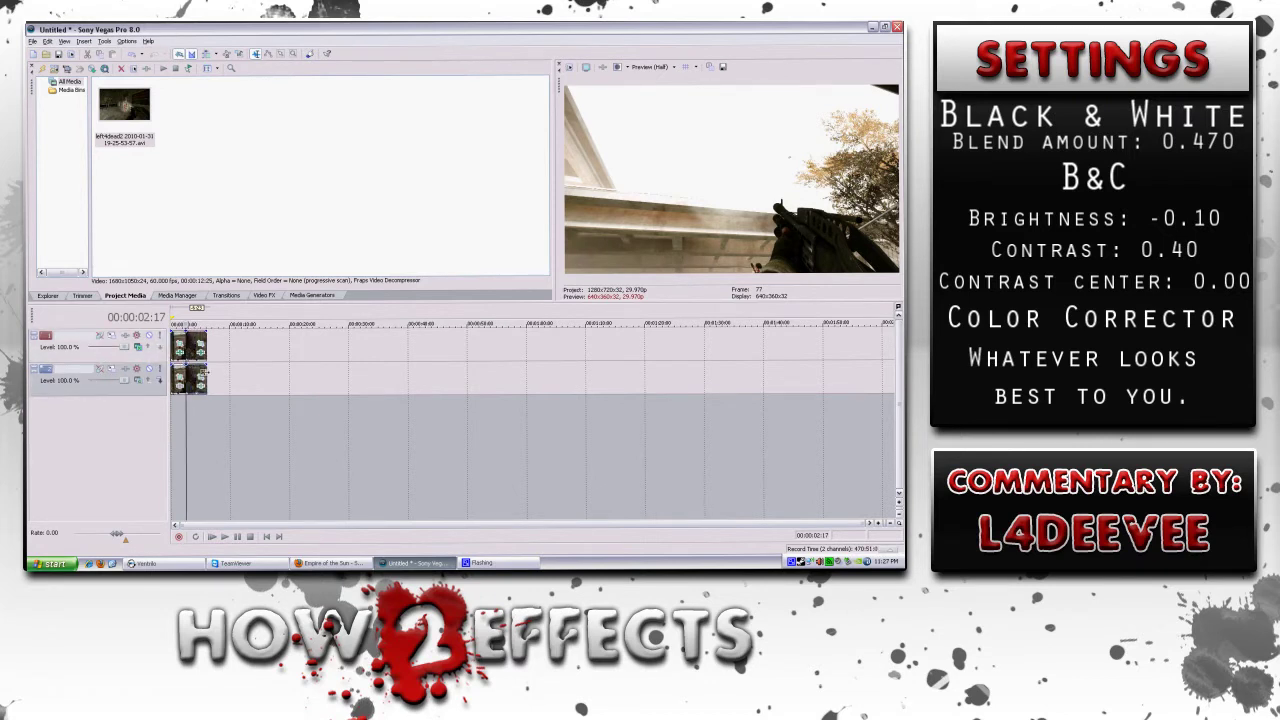
- Split both tracks' clips again at 00:00:03:24 and stretch the middle sections to about double length for slow motion
drag(185, 412, 192, 412)
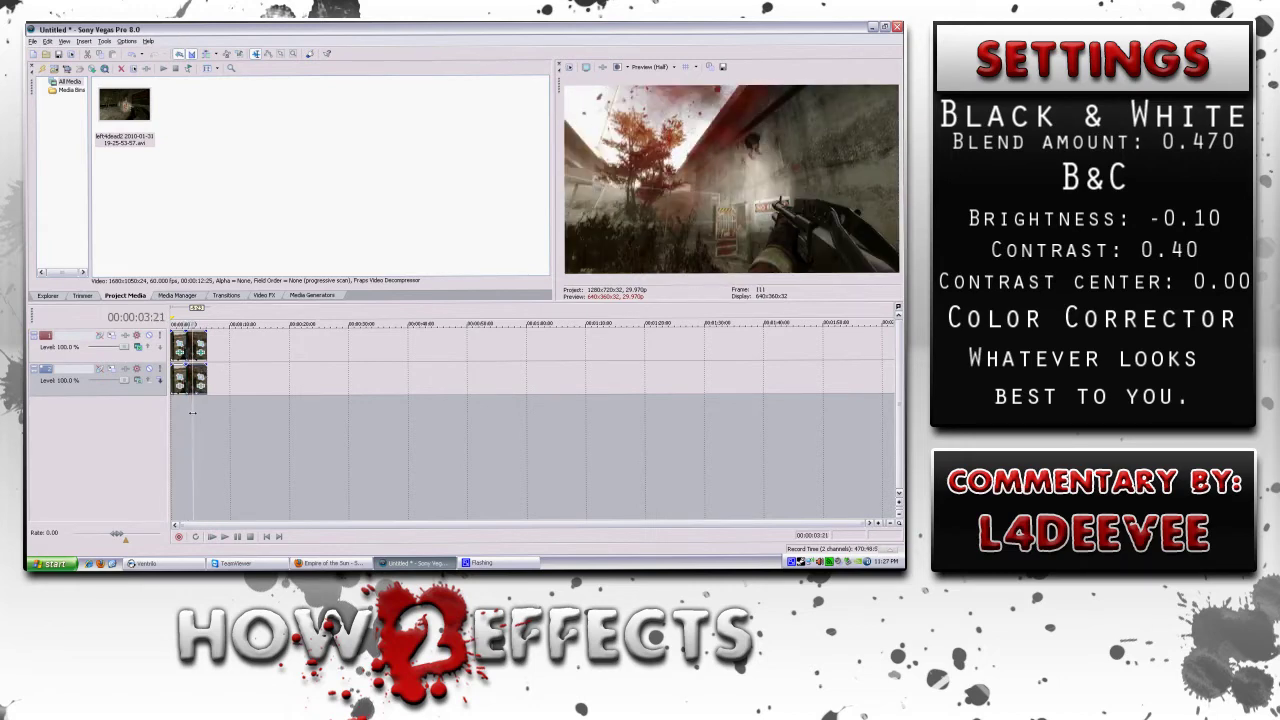
click(193, 377)
key(s)
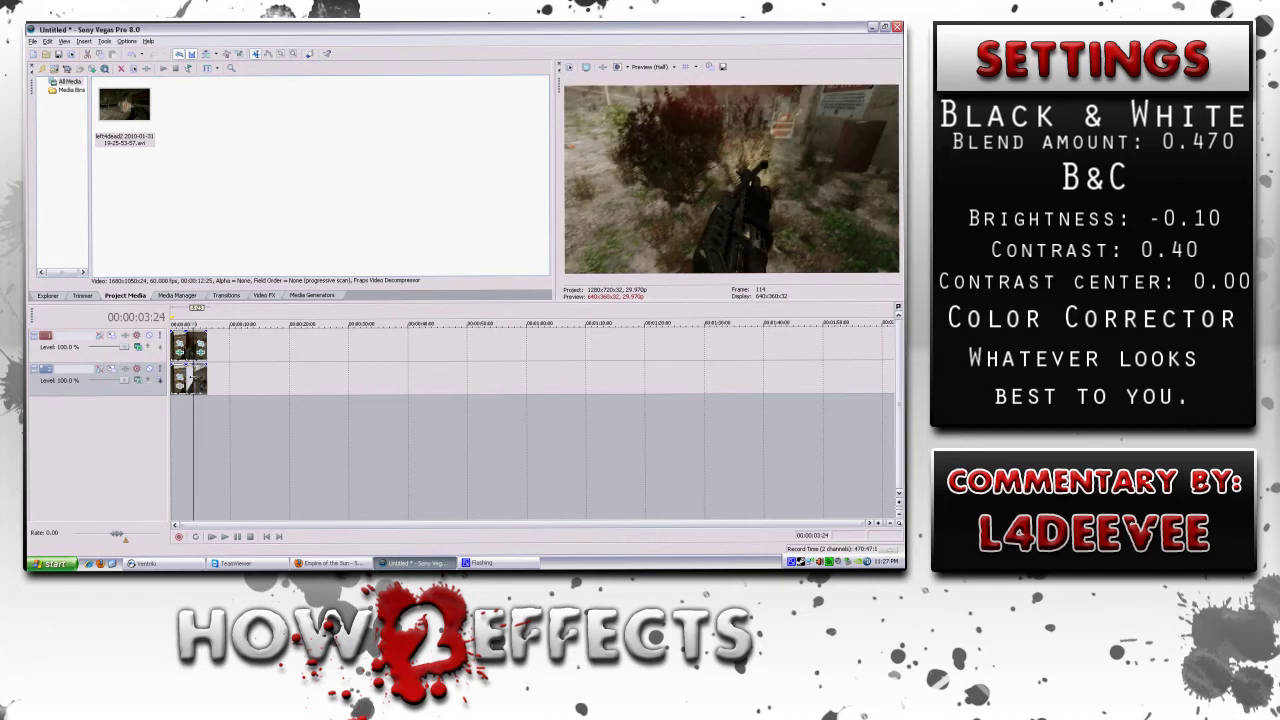
click(194, 352)
key(s)
mouse_move(202, 352)
mouse_down()
mouse_move(210, 376)
mouse_move(199, 350)
mouse_up()
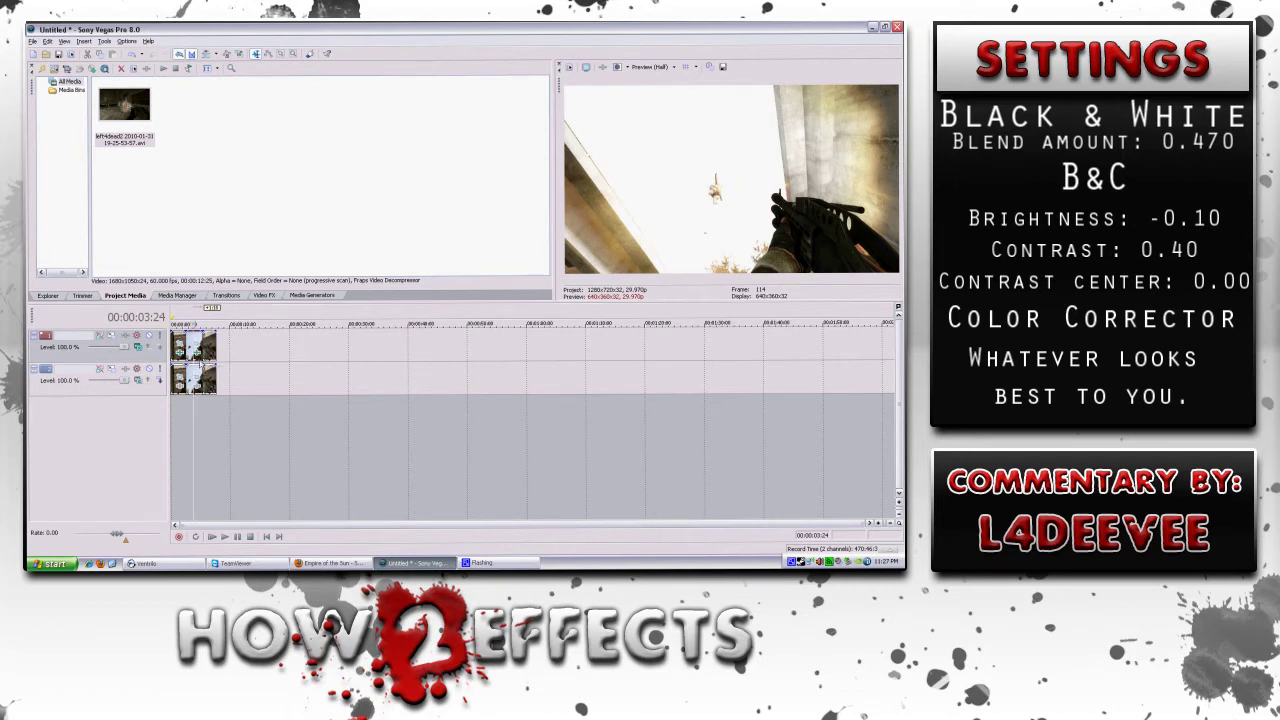
- Open the upper middle clip's effects and add two adjacent Color Corrector (Secondary) keyframes, the second at 00:00:01:00
click(211, 366)
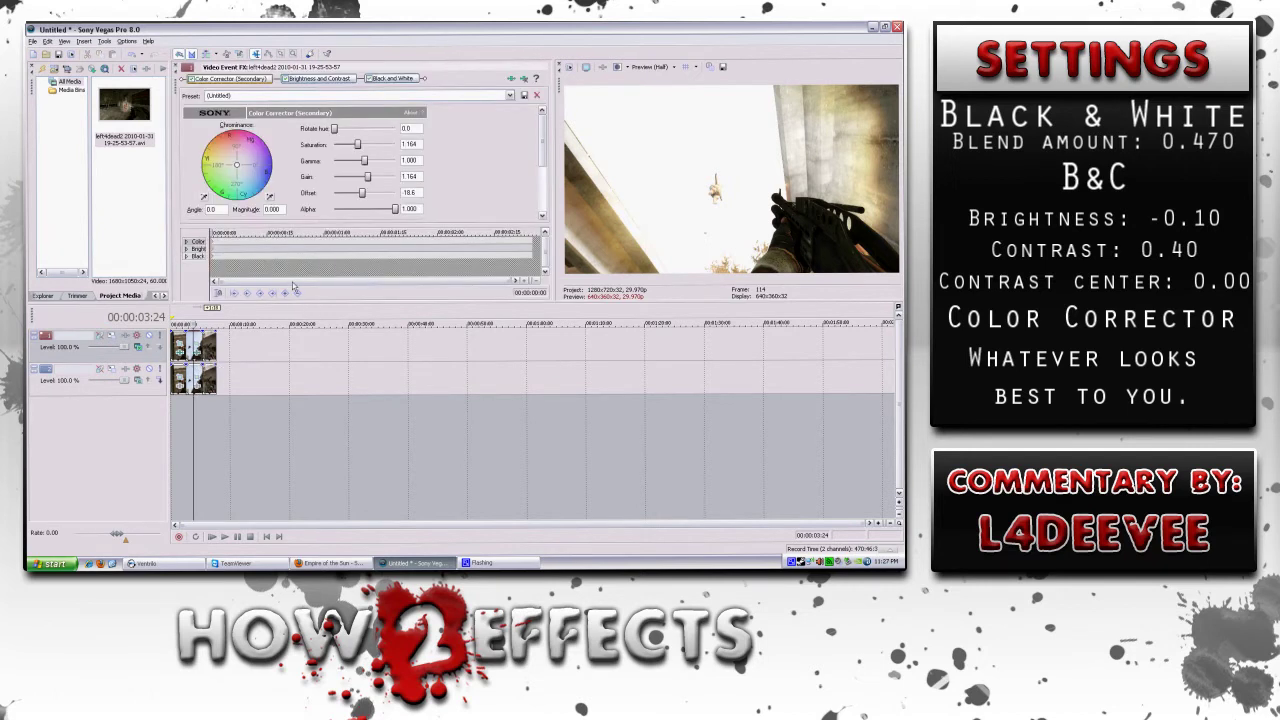
click(248, 232)
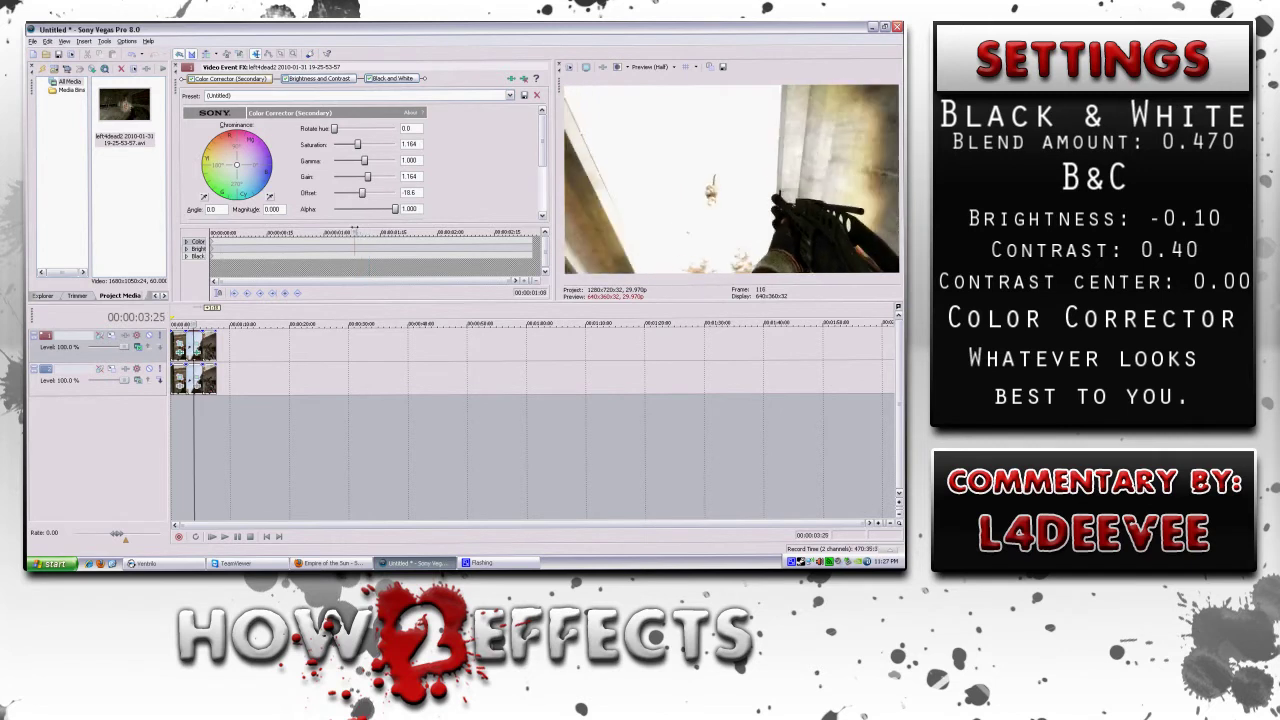
click(314, 256)
drag(351, 234, 355, 233)
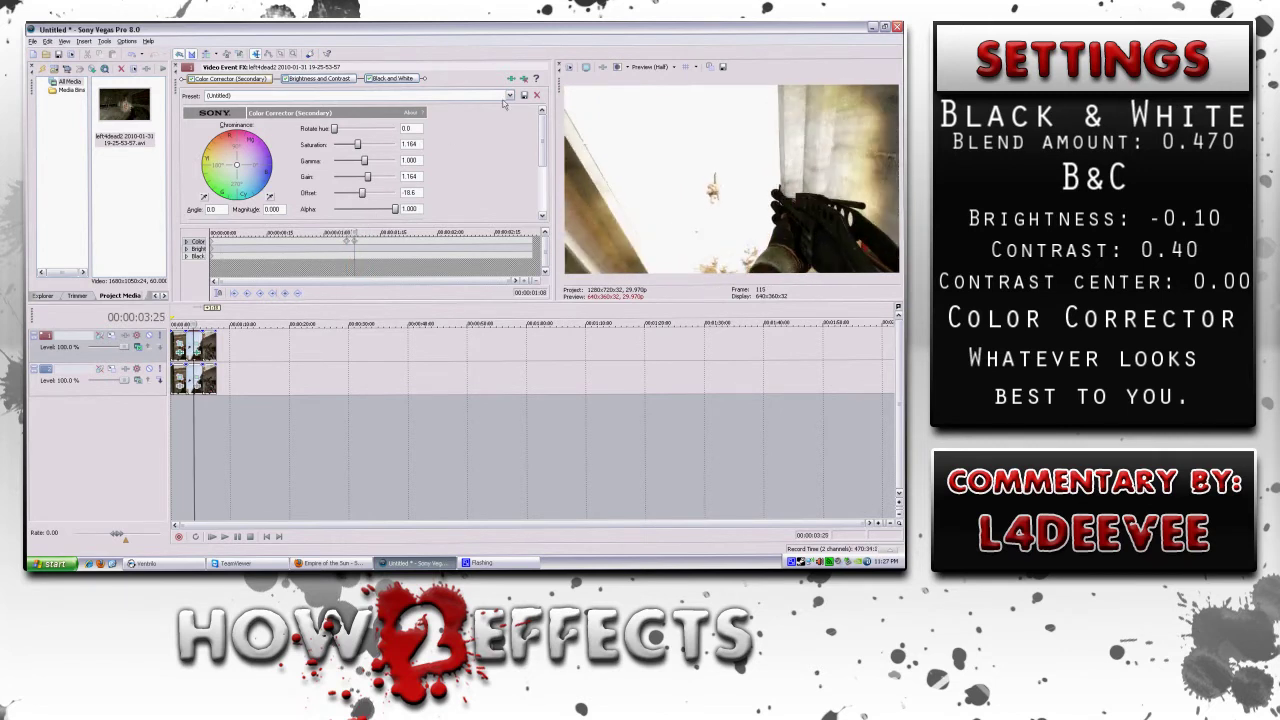
- Try successive Color Corrector (Secondary) presets on the 00:00:01:00 keyframe and settle on Green
click(509, 95)
click(509, 111)
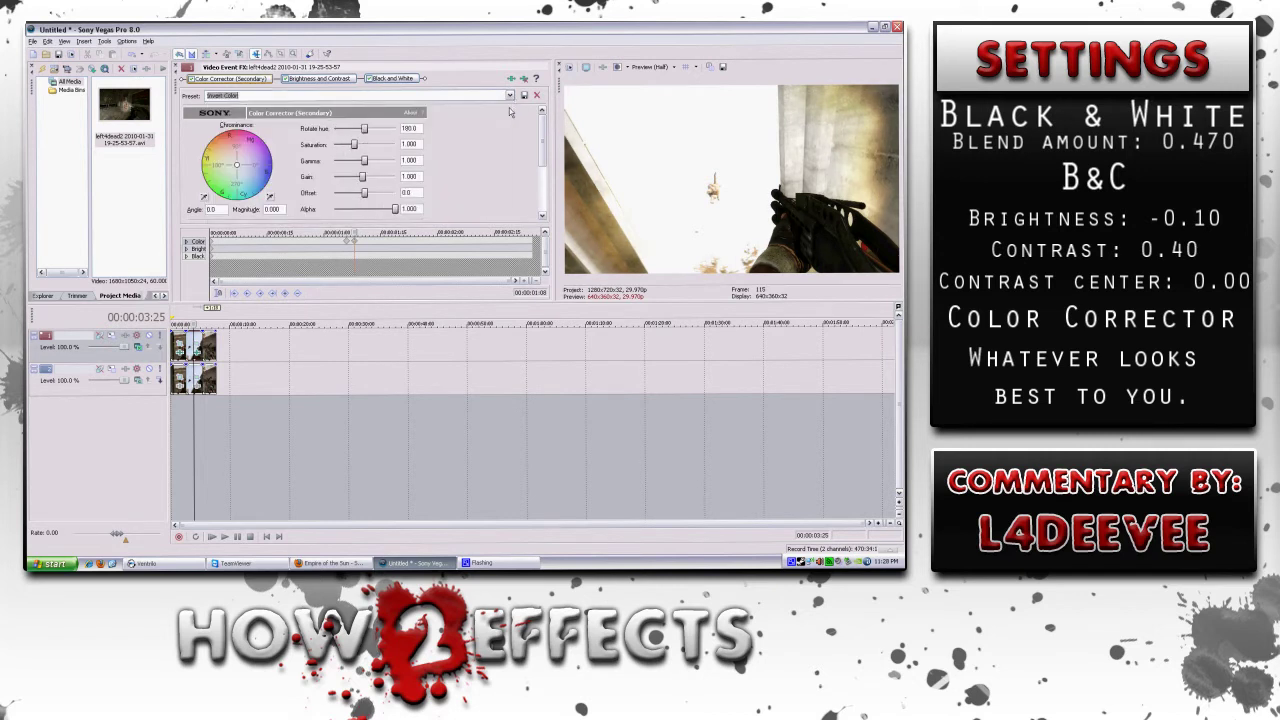
key(Down)
key(Down)
key(Down)
key(Down)
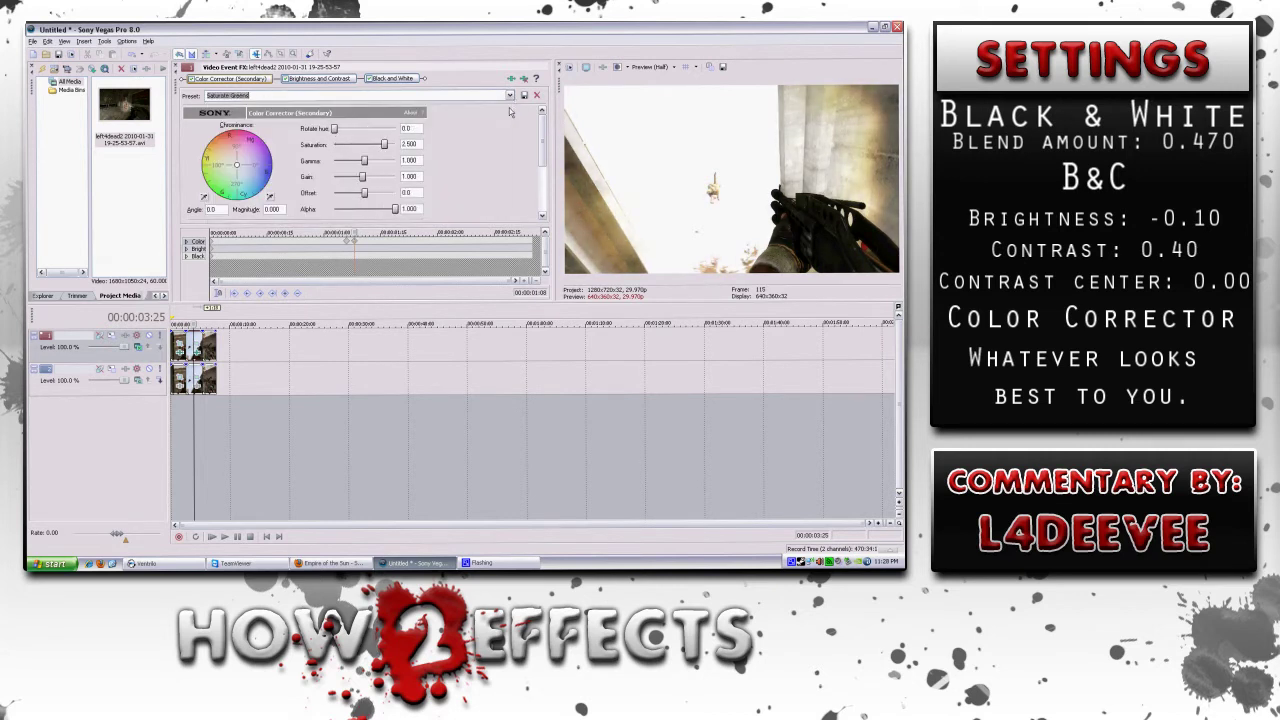
key(Down)
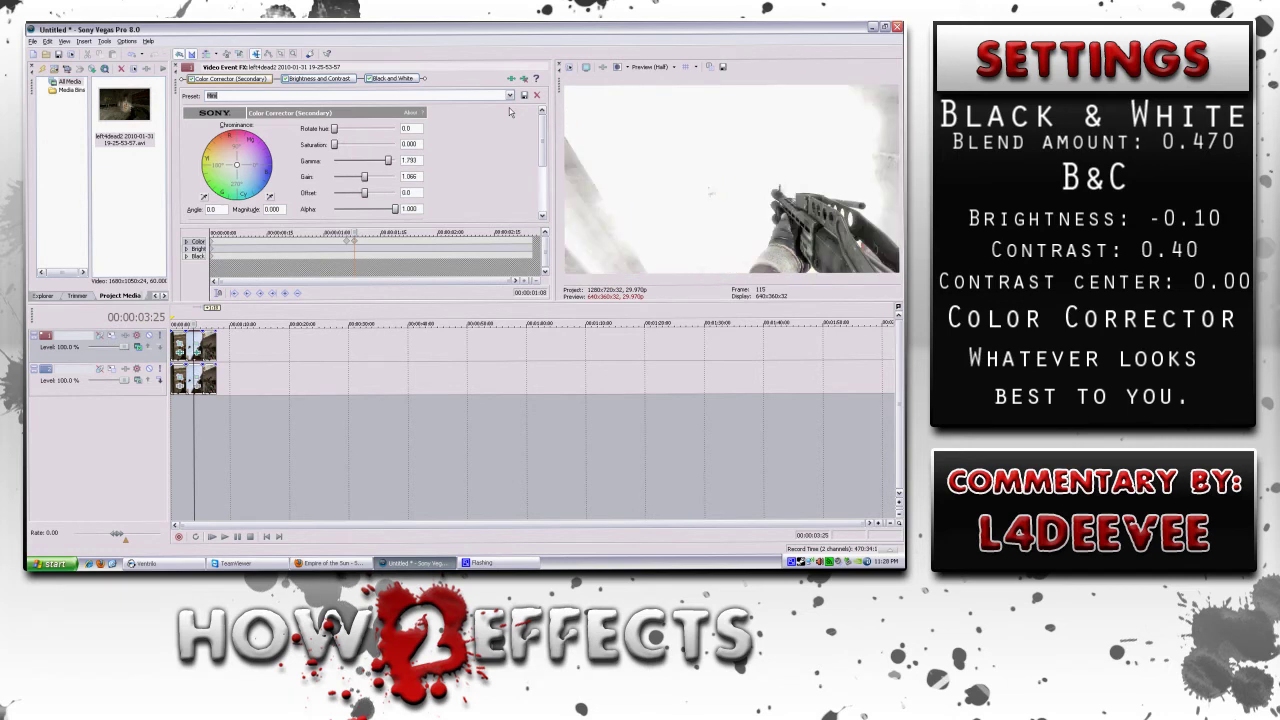
key(Down)
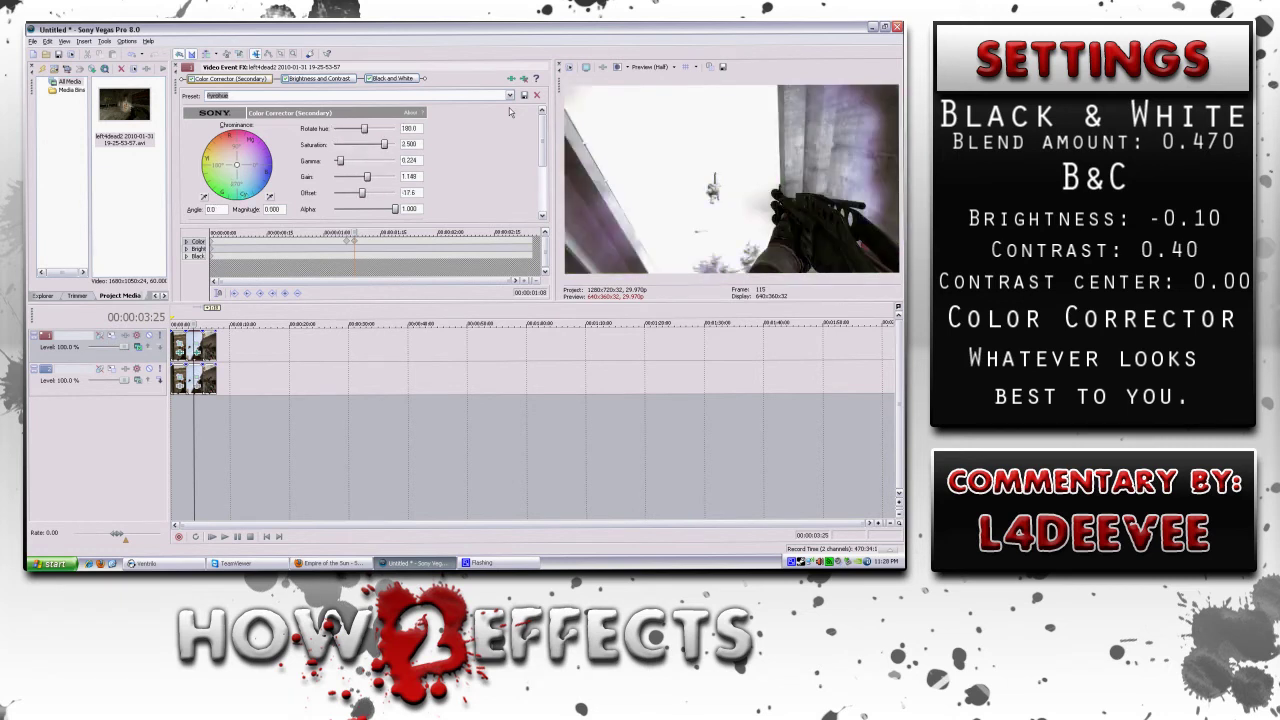
key(Down)
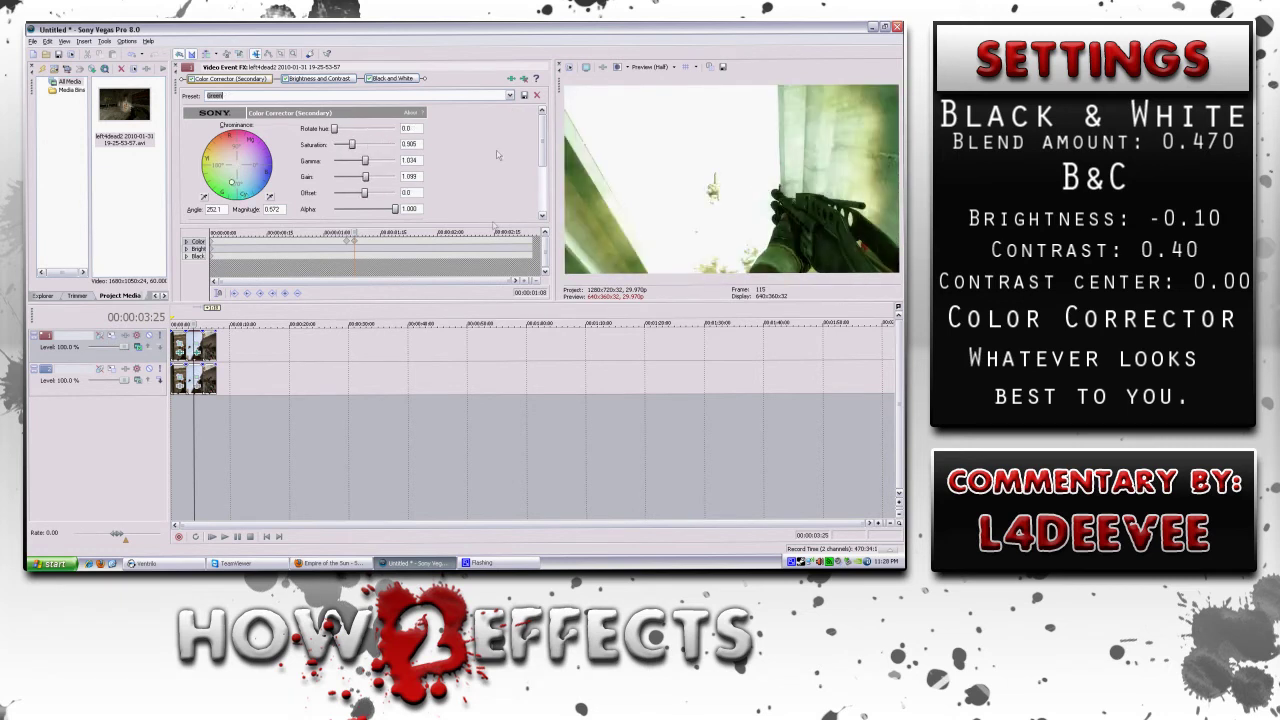
- Add a Color Corrector (Secondary) keyframe at 00:00:02:24 with the Studio RGB to Computer RGB preset, and play the project from the start
drag(351, 241, 432, 232)
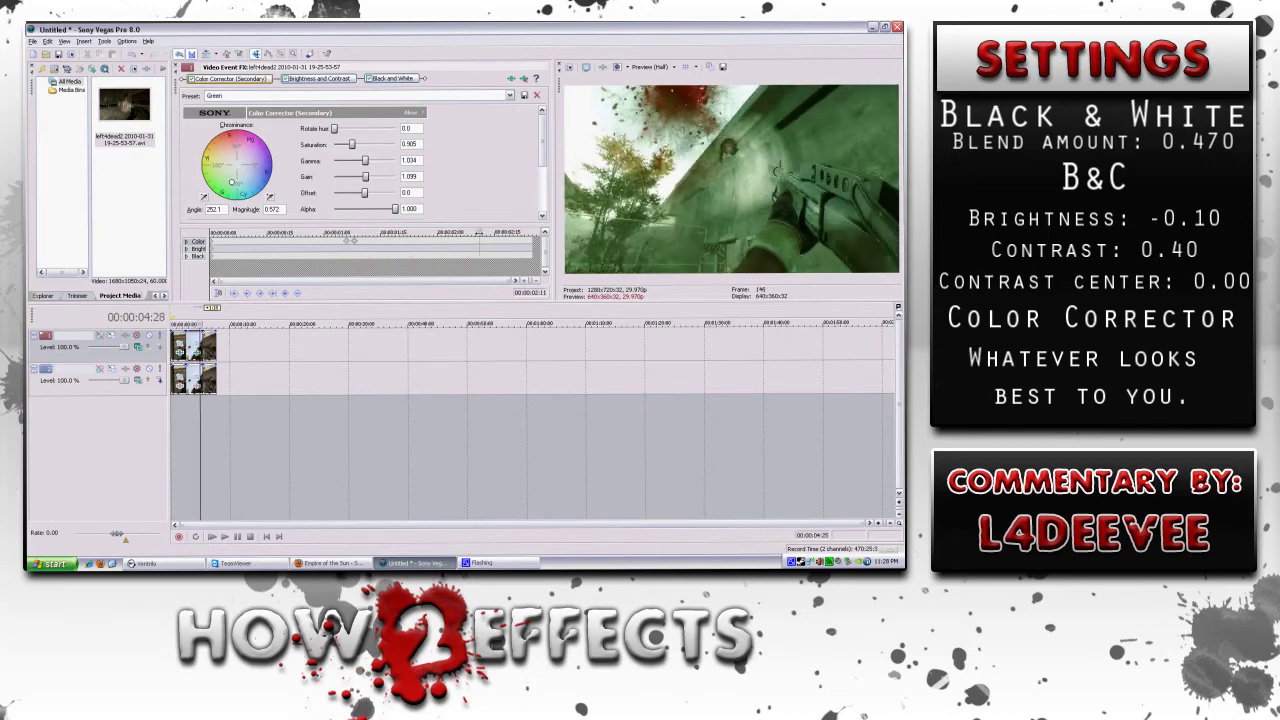
click(510, 96)
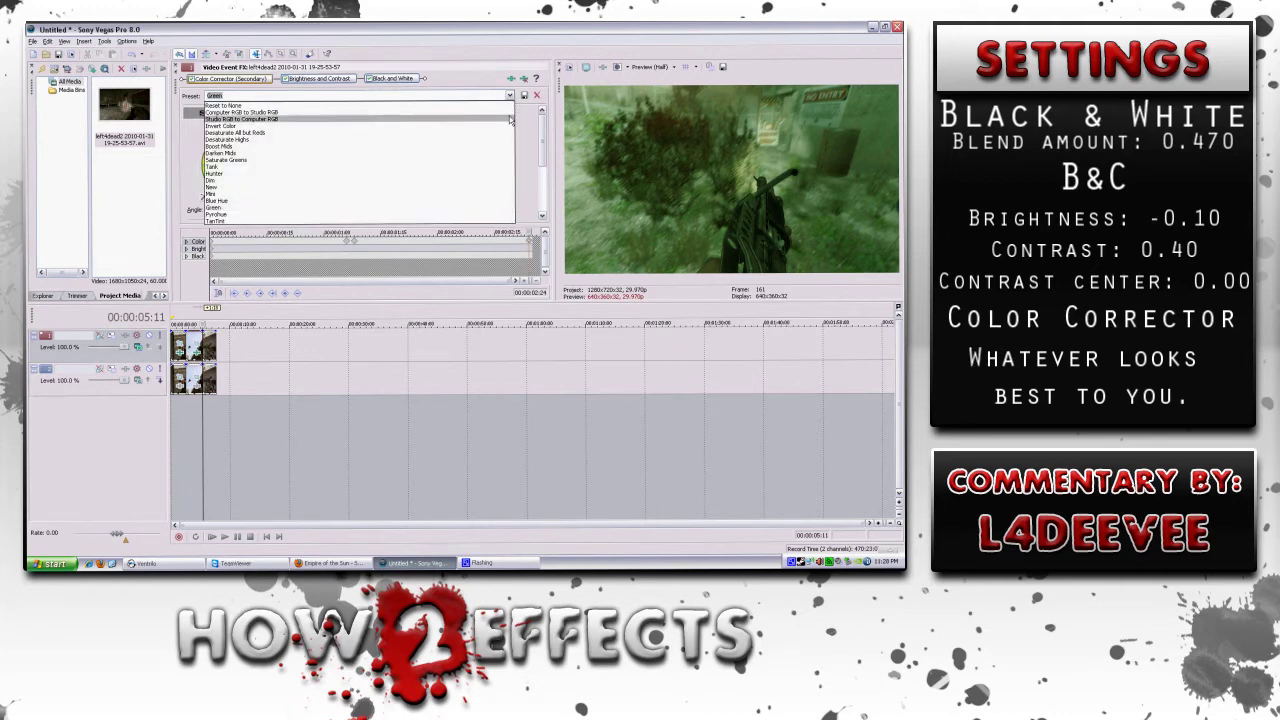
click(510, 120)
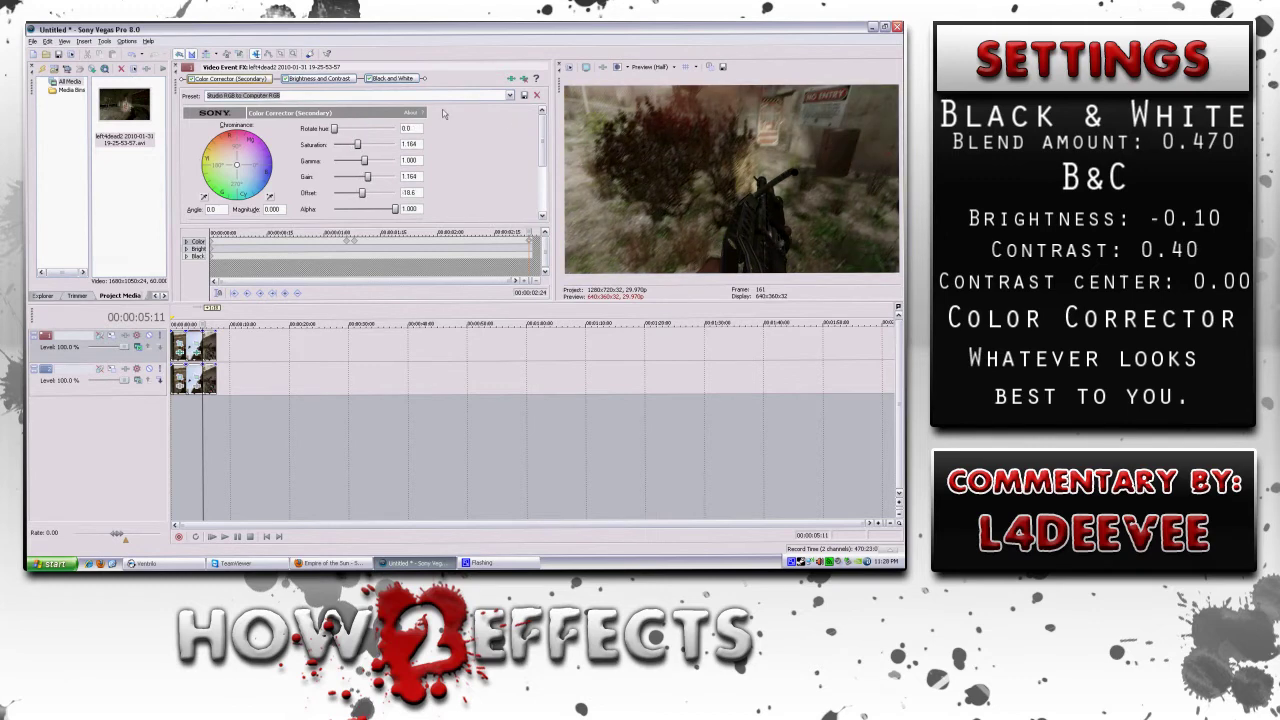
click(267, 537)
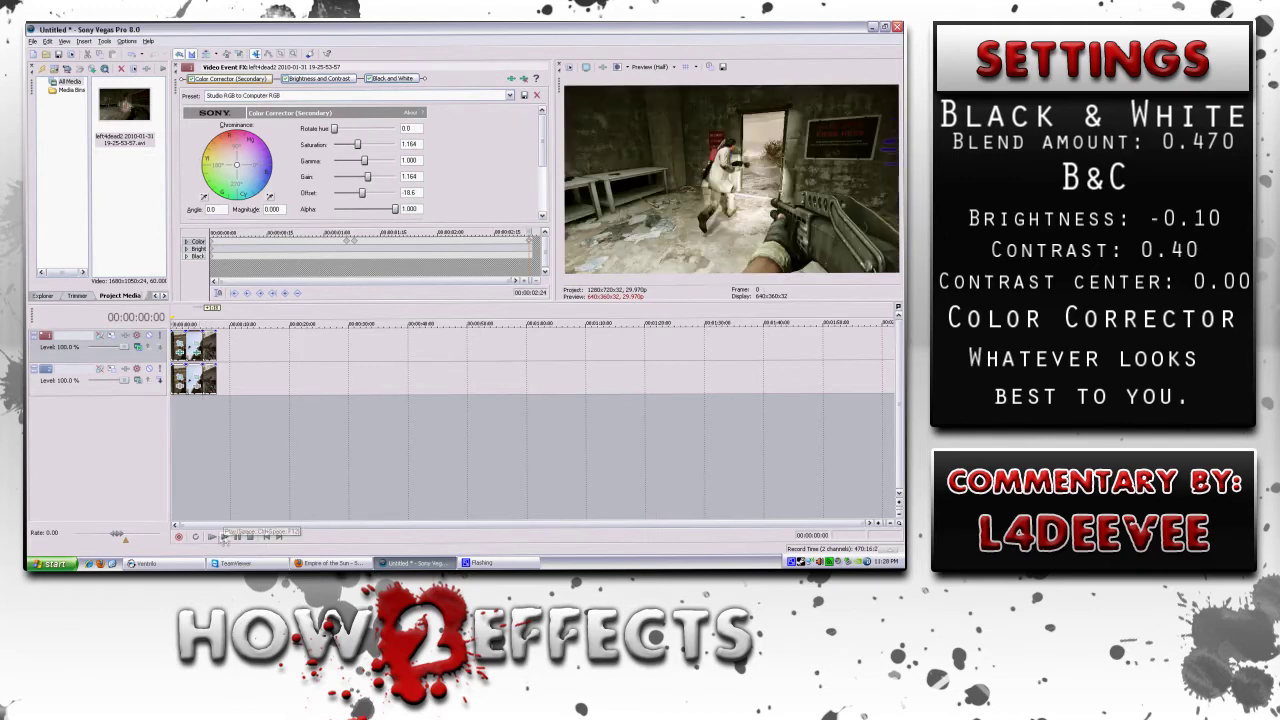
click(225, 537)
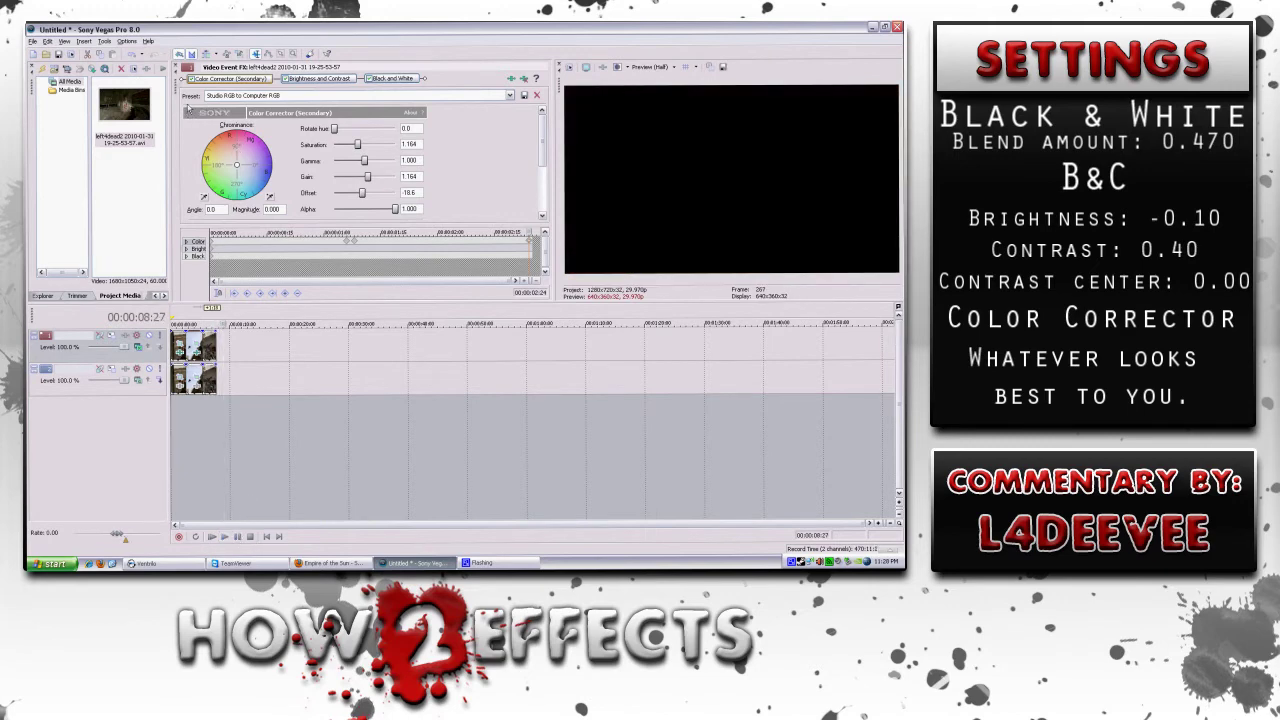
click(181, 67)
click(266, 536)
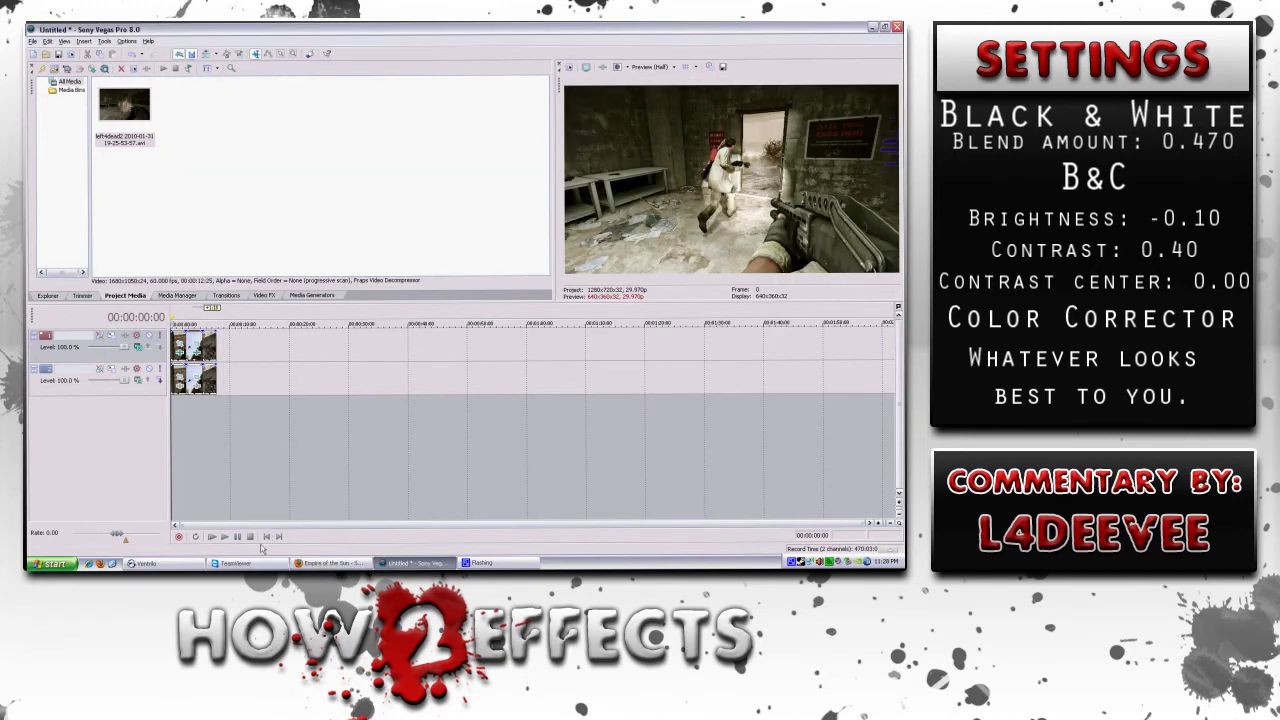
- Add the Color Corrector, Brightness and Contrast, and Black and White effects to the lower track's first clip
scroll(197, 432, up, 4)
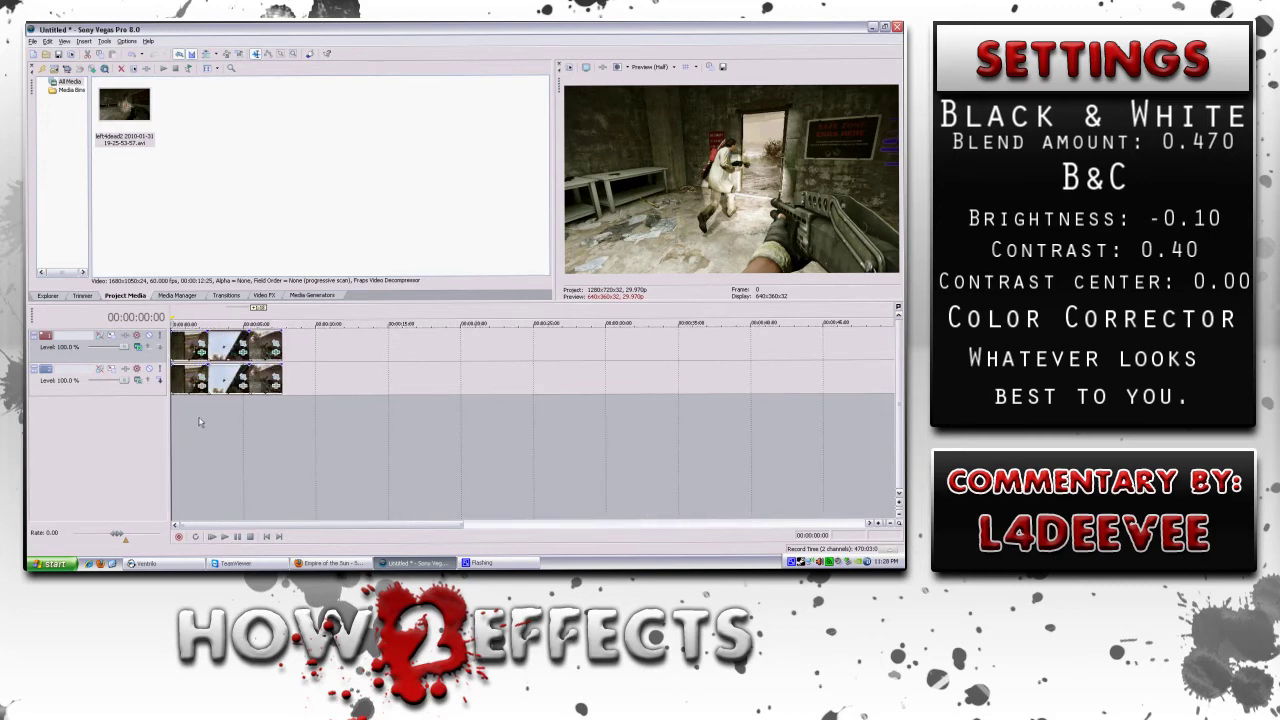
click(200, 385)
click(202, 386)
click(318, 304)
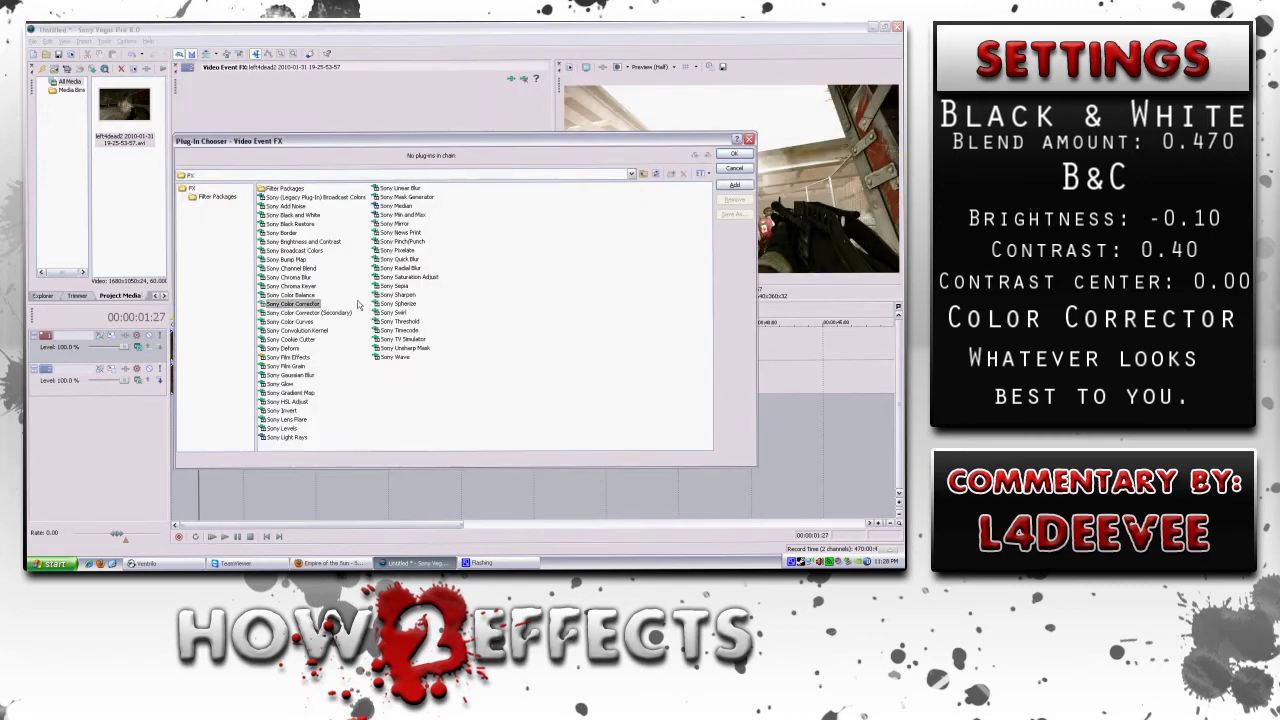
click(738, 187)
click(322, 243)
click(736, 186)
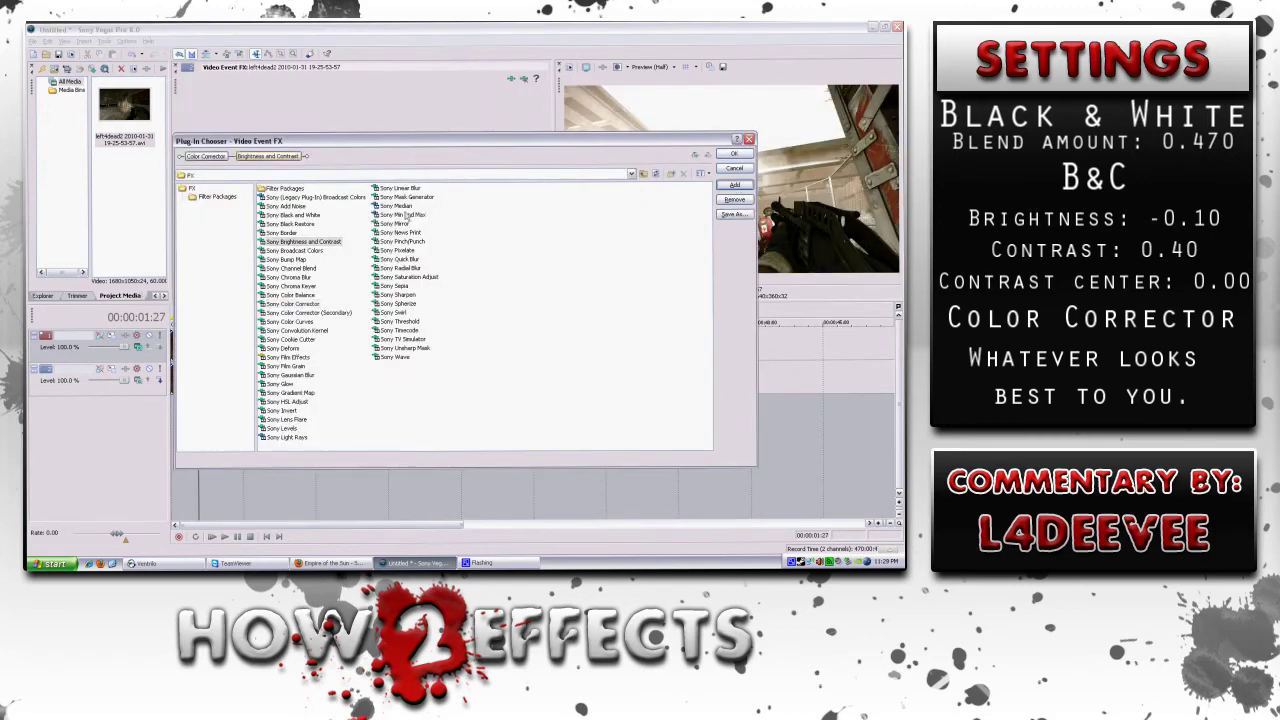
click(318, 218)
click(733, 186)
click(733, 154)
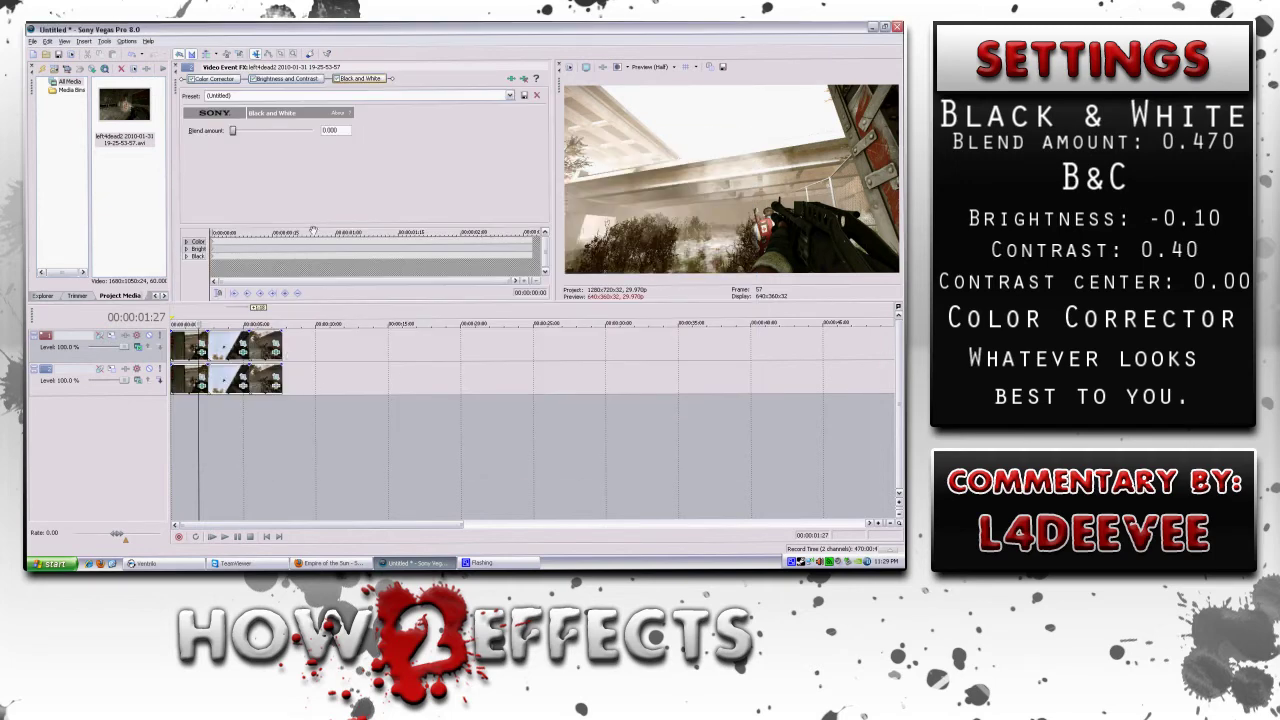
- Apply the saved Black and White preset with blend 0.470 and the Brightness and Contrast preset with brightness -0.10, contrast 0.40, center 0.00
click(509, 95)
click(490, 143)
click(303, 79)
click(509, 95)
click(494, 190)
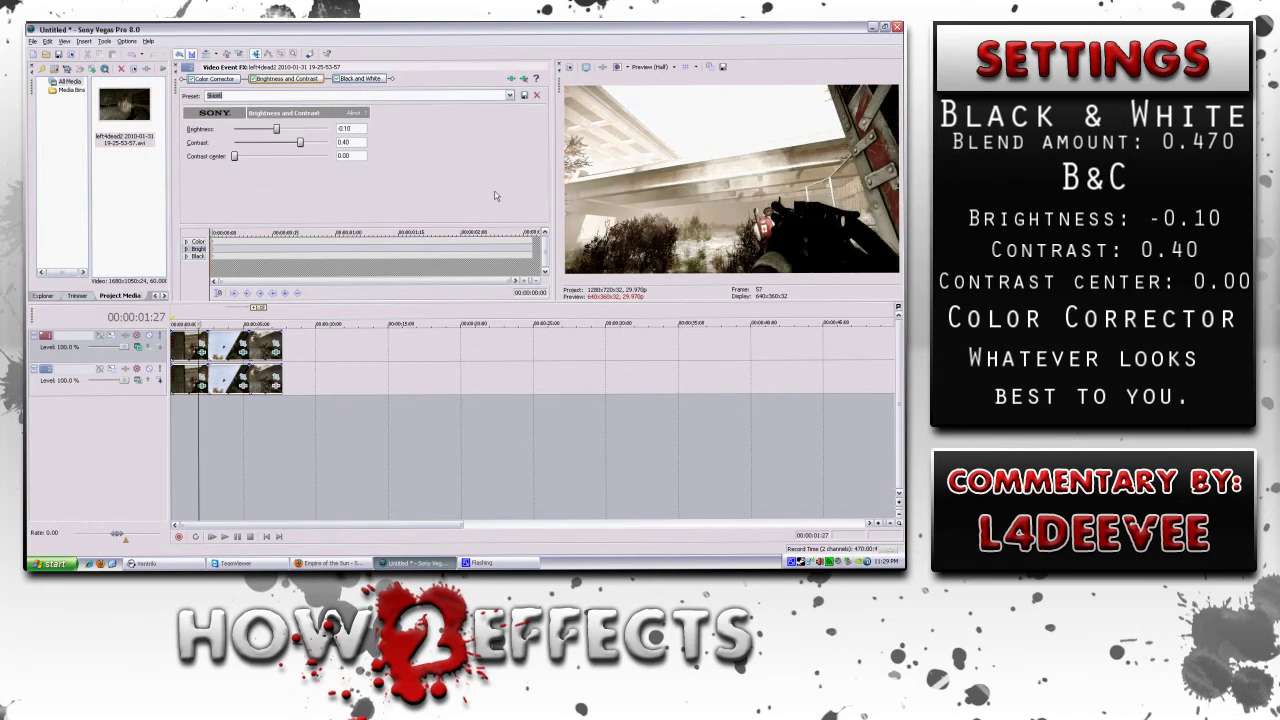
key(Up)
- Apply the Green Midtones preset to the Color Corrector on the lower track's first clip
click(236, 81)
click(510, 95)
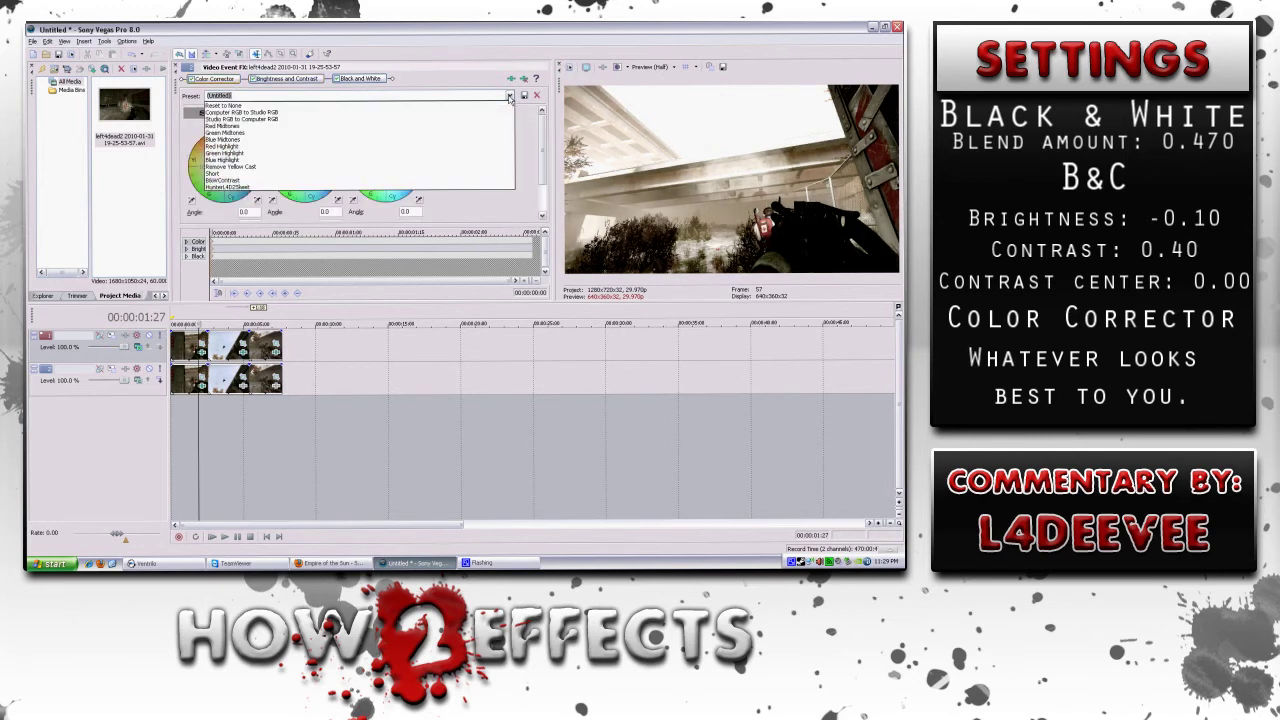
click(510, 104)
key(Down)
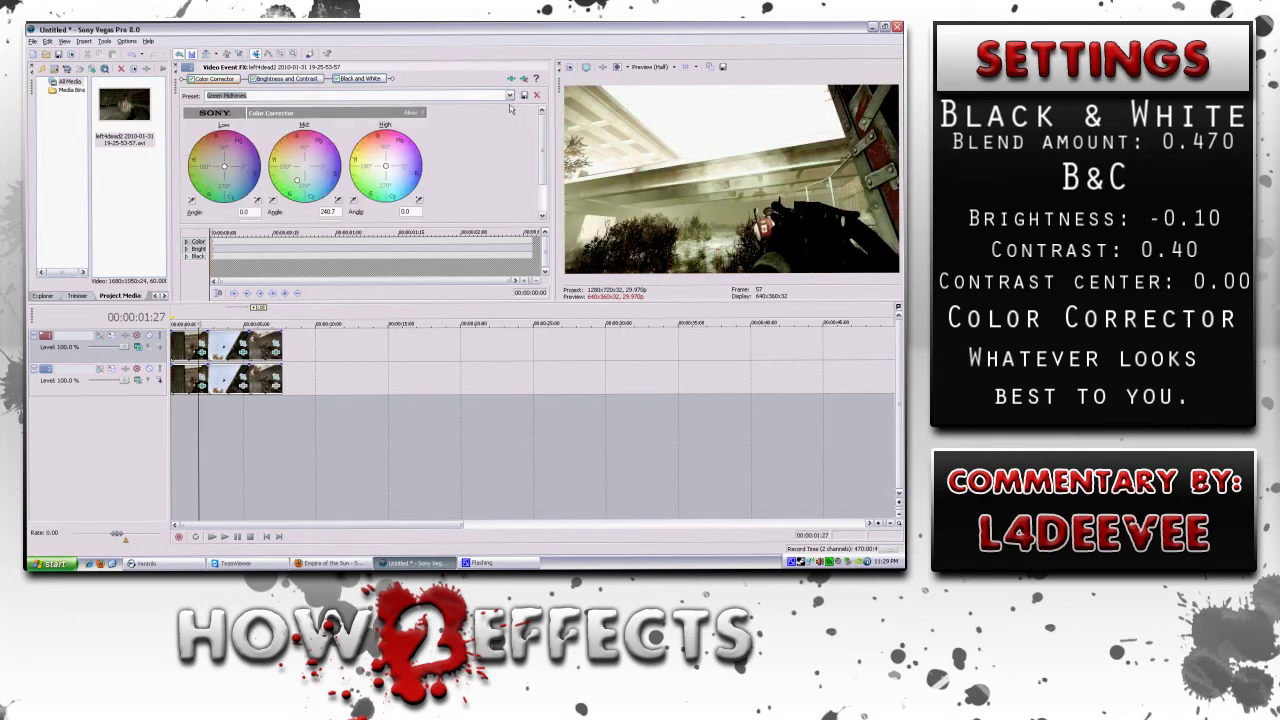
- Add the Color Corrector, Brightness and Contrast, and Black and White effects to the lower track's last clip, previewing at 00:00:06:14
click(265, 420)
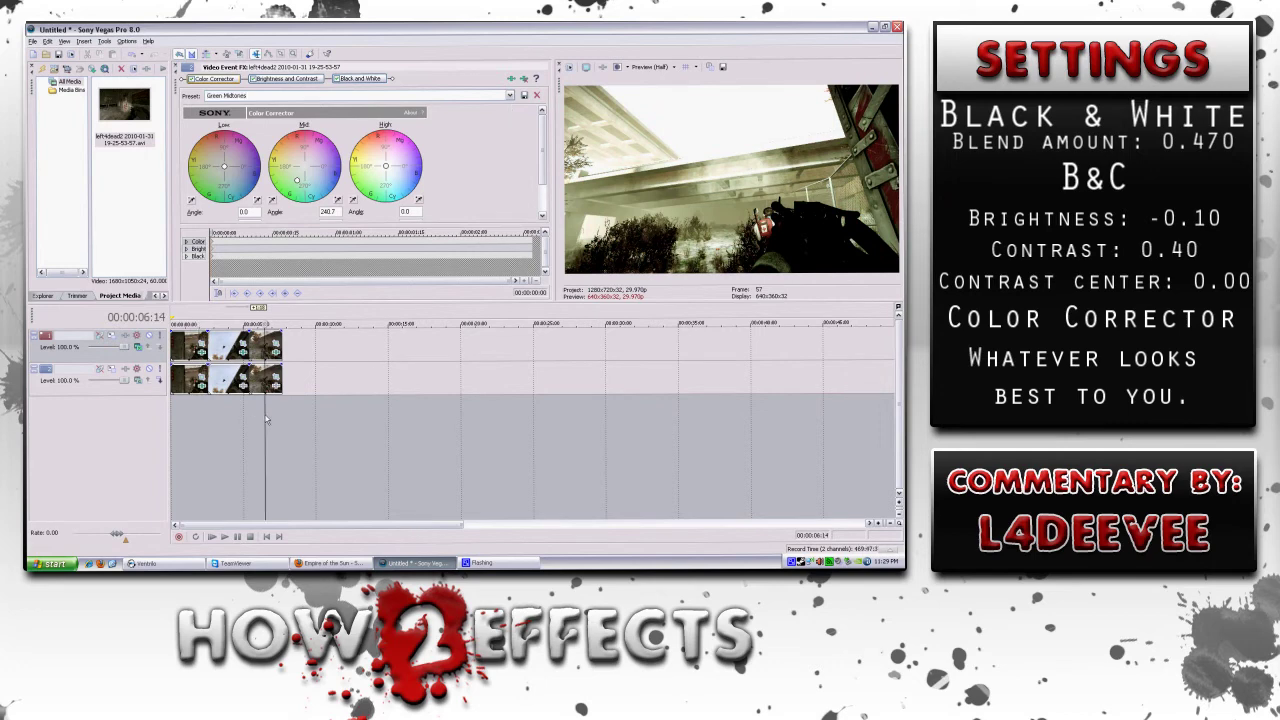
click(276, 380)
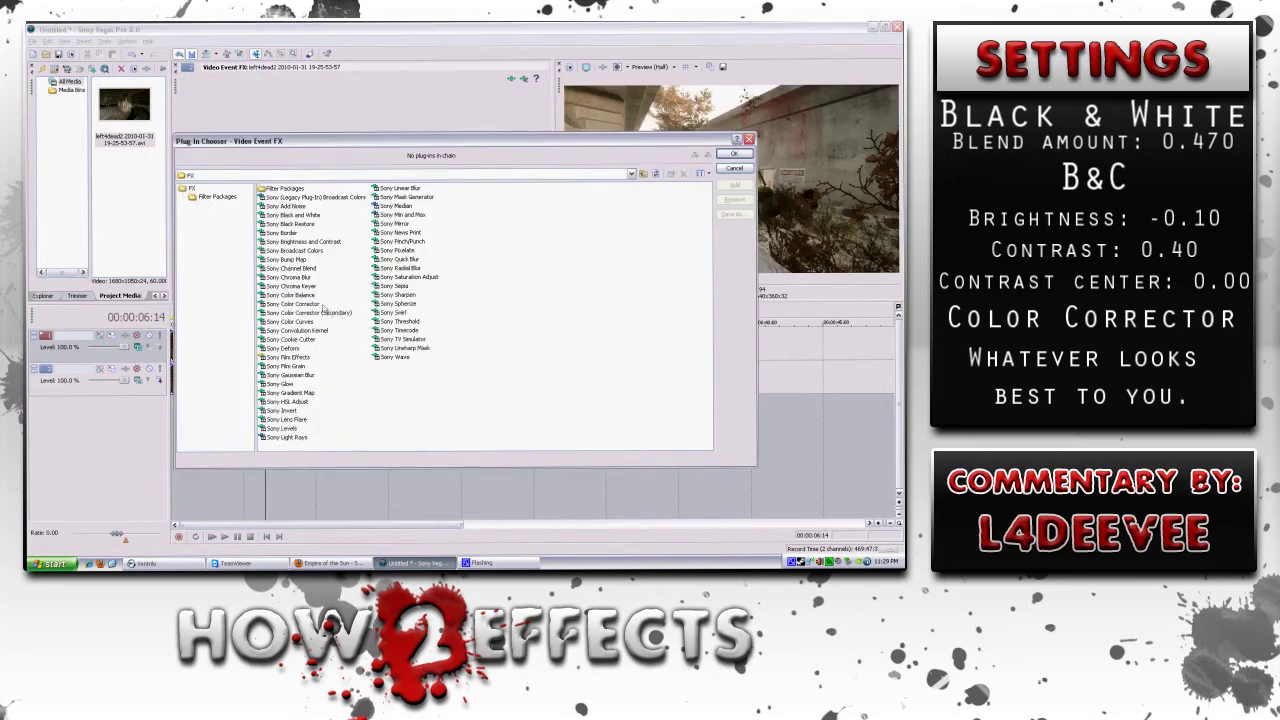
click(300, 303)
click(733, 185)
click(300, 241)
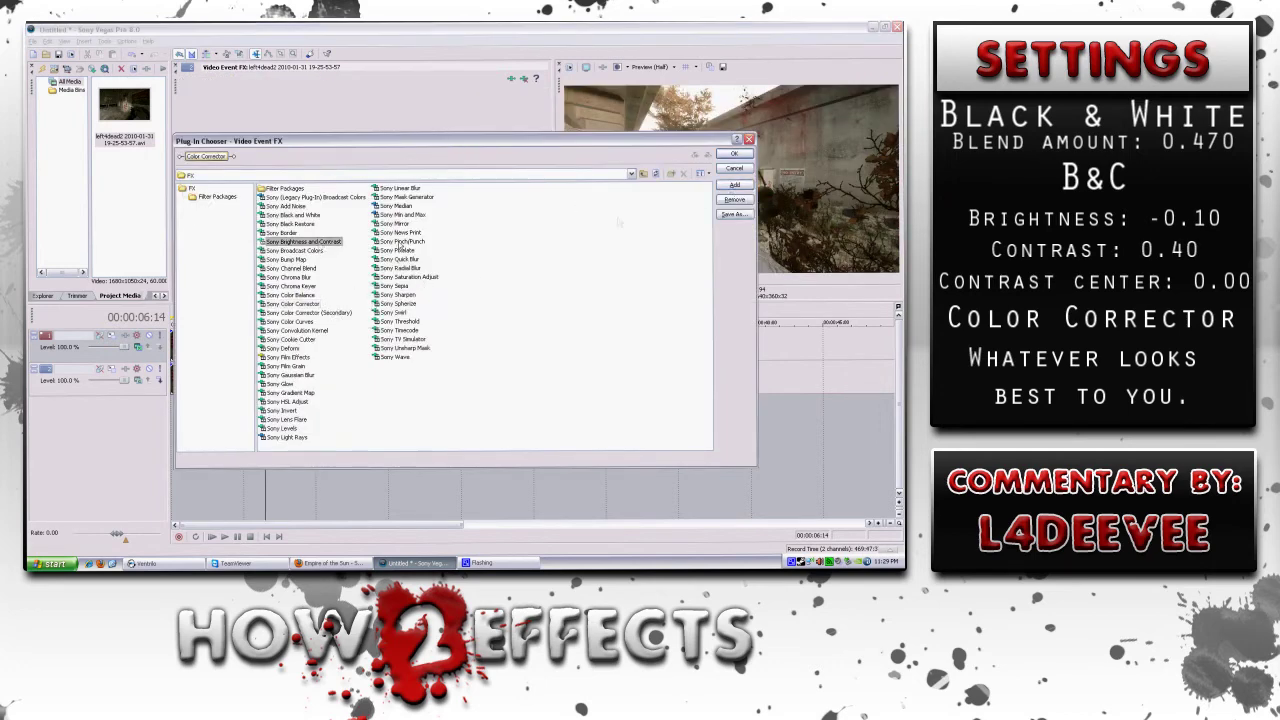
click(733, 185)
click(292, 215)
click(733, 185)
click(733, 154)
- Apply the saved Black and White preset and the Boomer Brightness and Contrast preset to the lower track's last clip
click(510, 95)
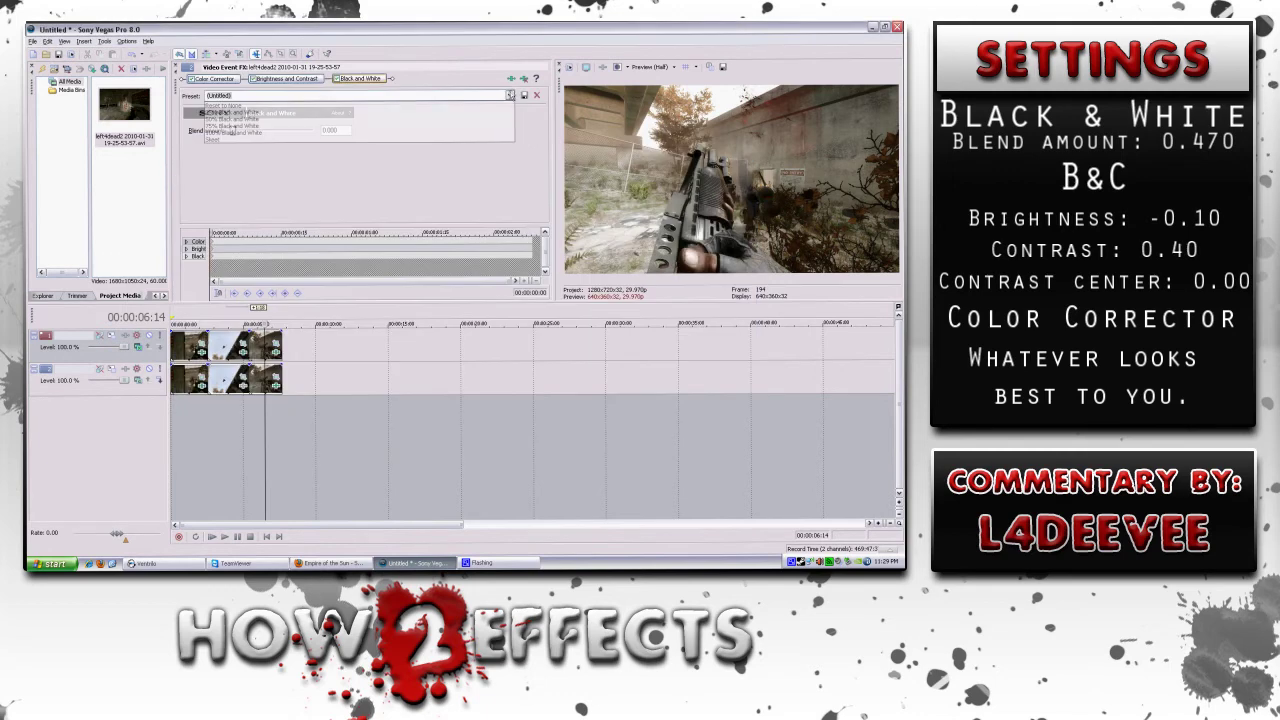
click(287, 78)
click(510, 95)
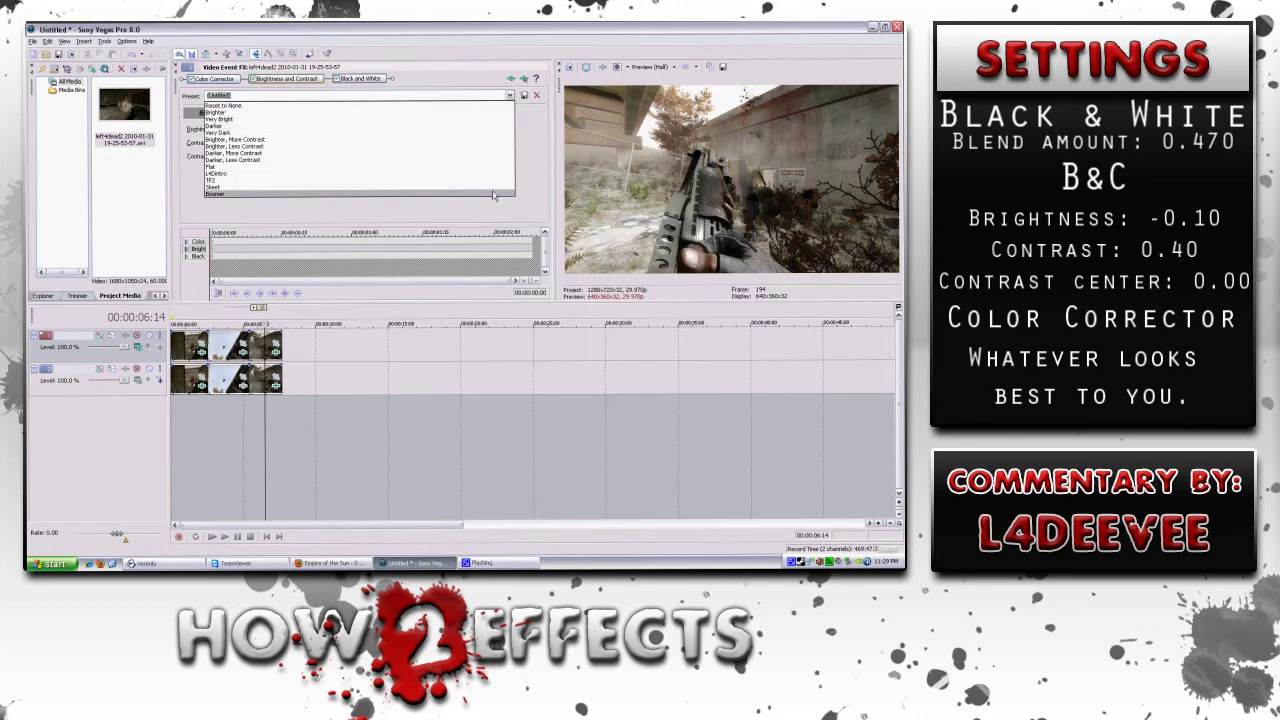
click(493, 195)
- Apply the Green Midtones preset to the last clip's Color Corrector and play the project from the start
click(215, 78)
click(510, 95)
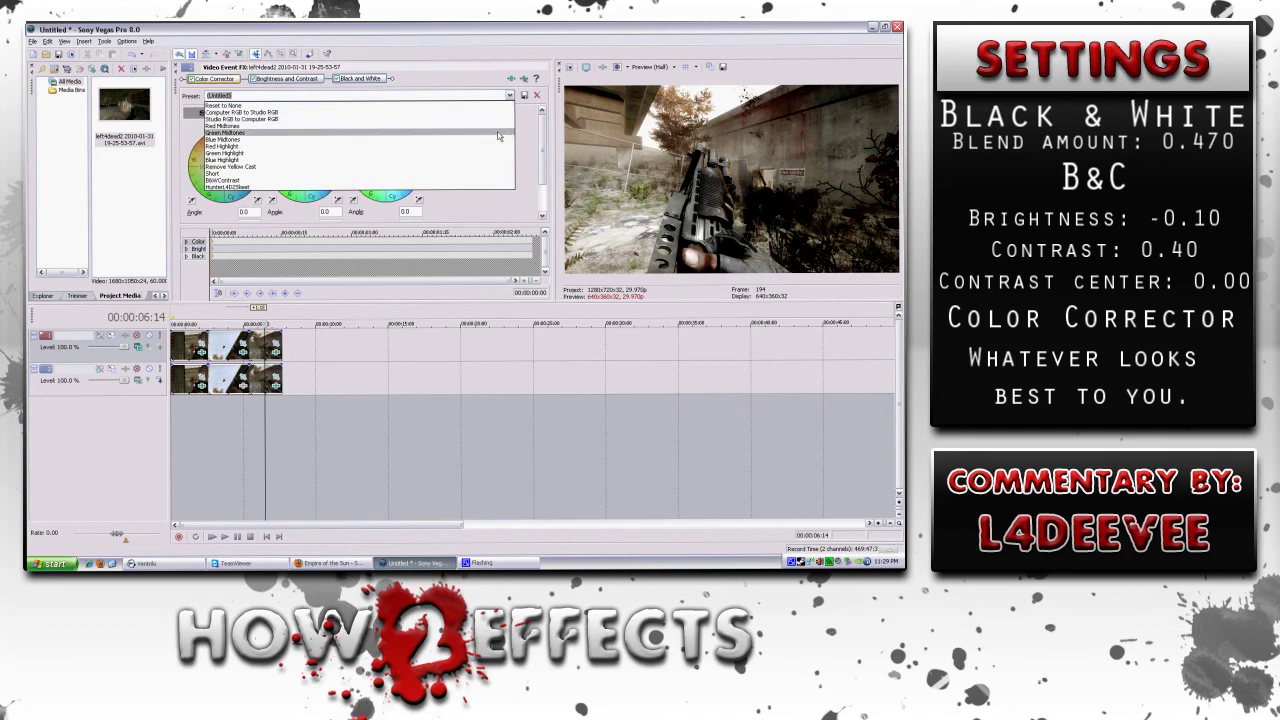
click(498, 133)
click(266, 536)
click(225, 536)
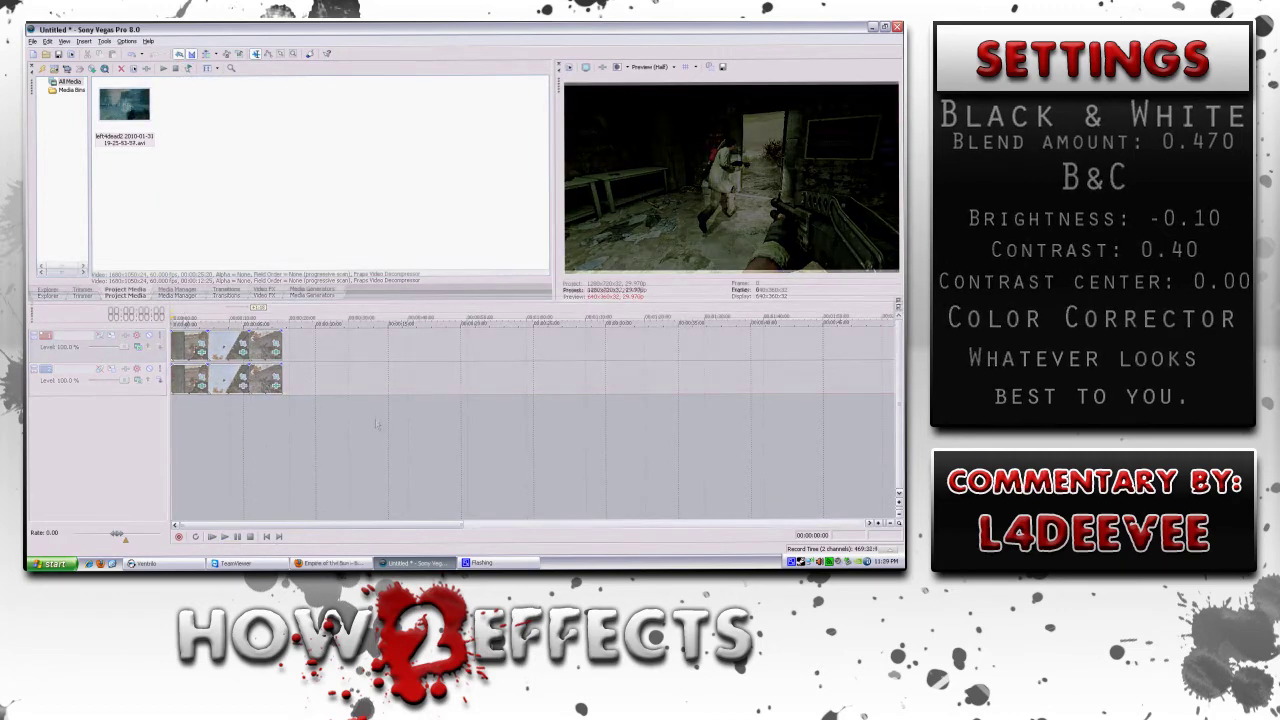
drag(127, 113, 250, 360)
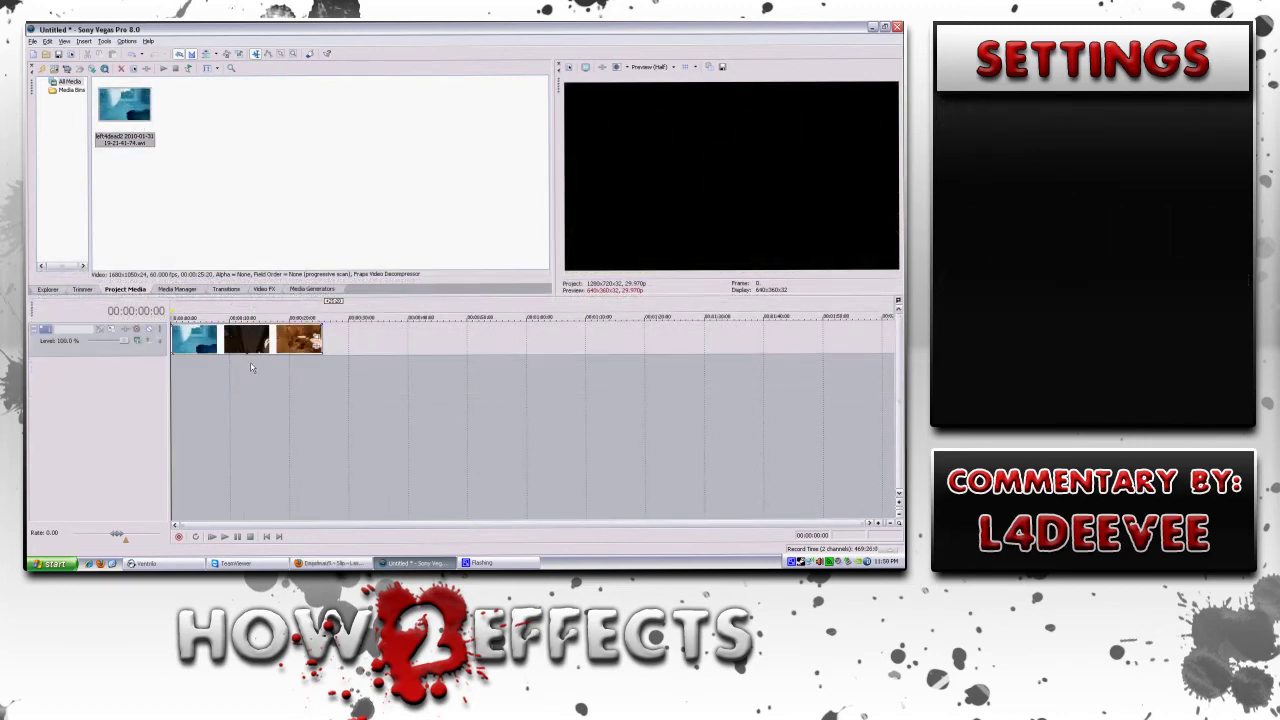
click(318, 341)
click(514, 133)
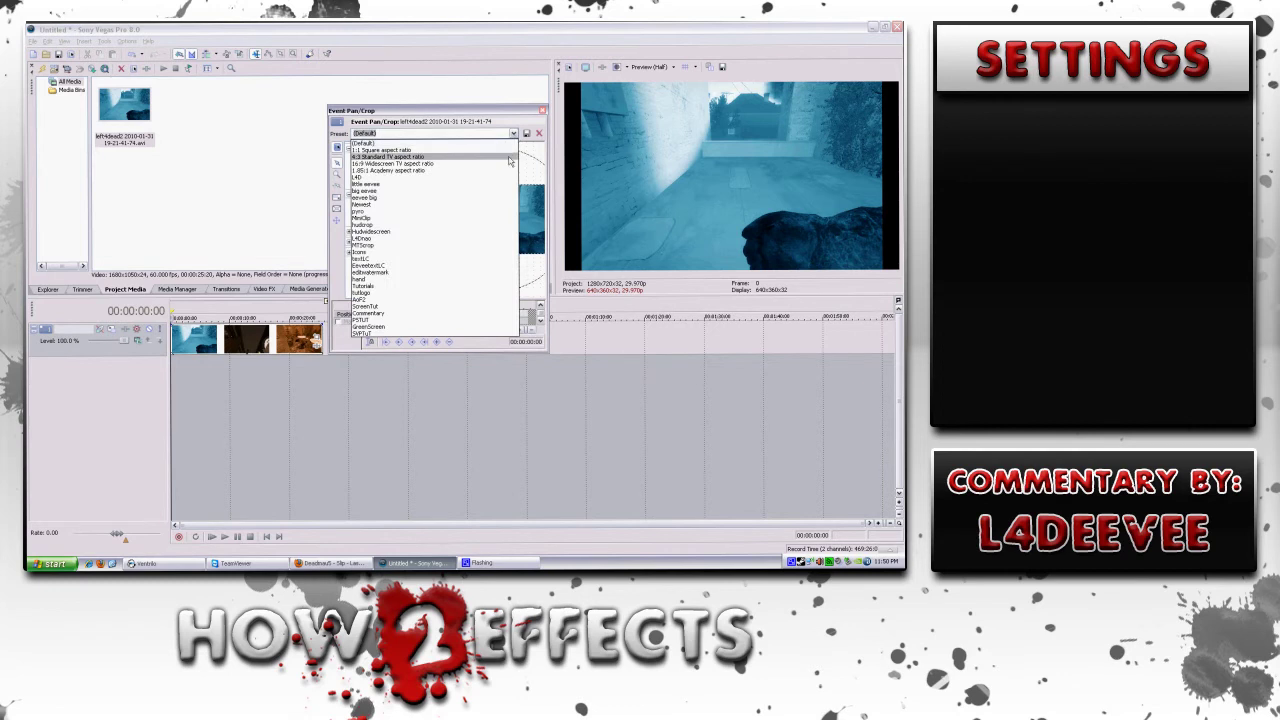
click(508, 165)
click(543, 111)
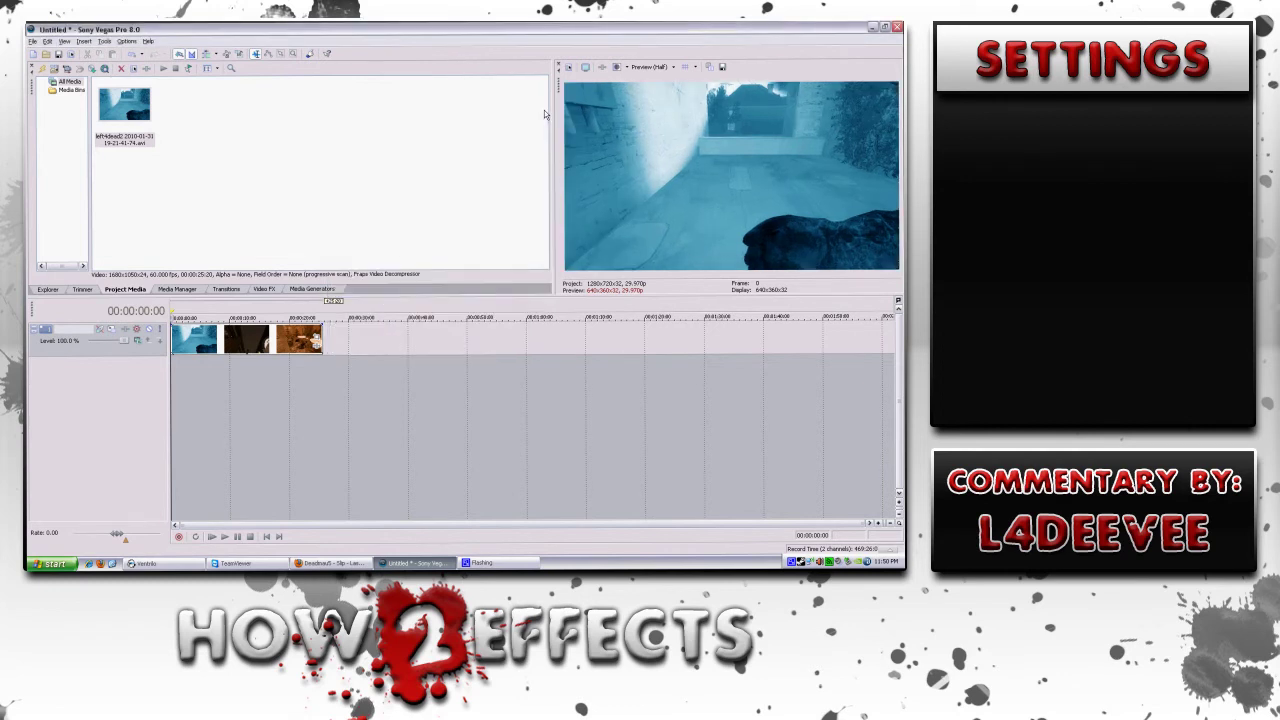
- Add the Light Rays effect to the new clip and apply the saved vignette preset
click(317, 346)
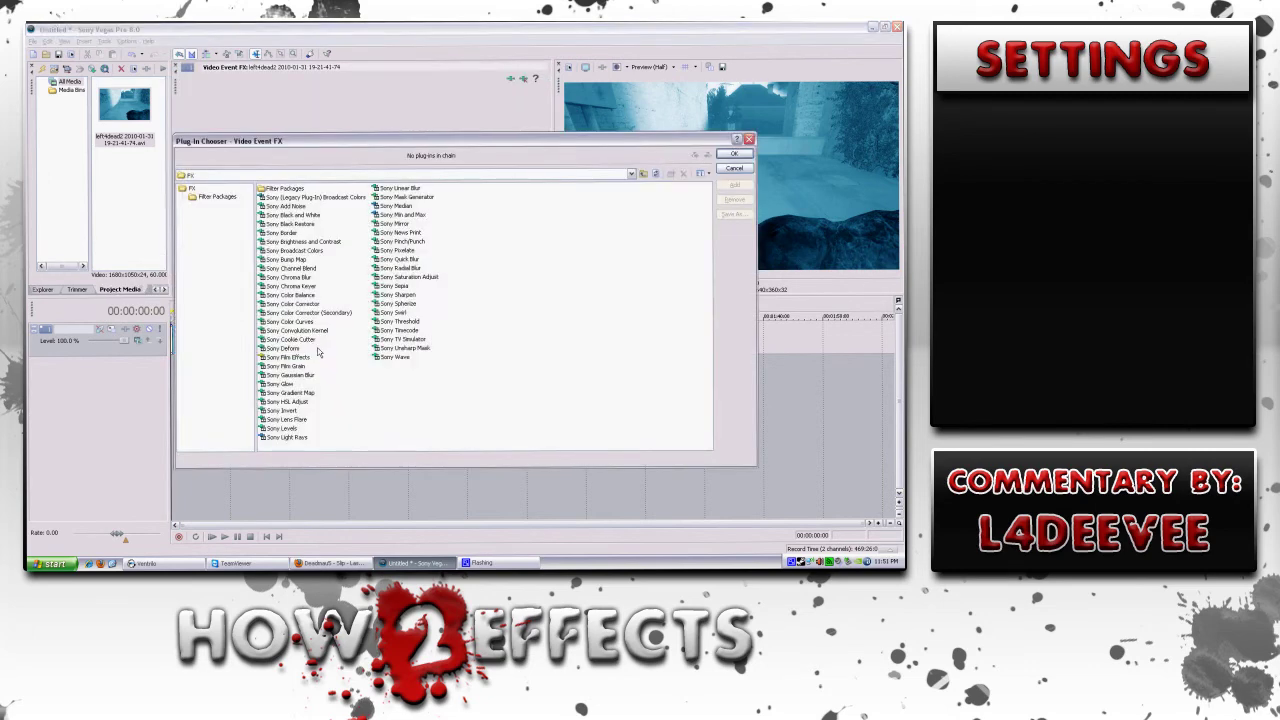
click(290, 437)
click(737, 187)
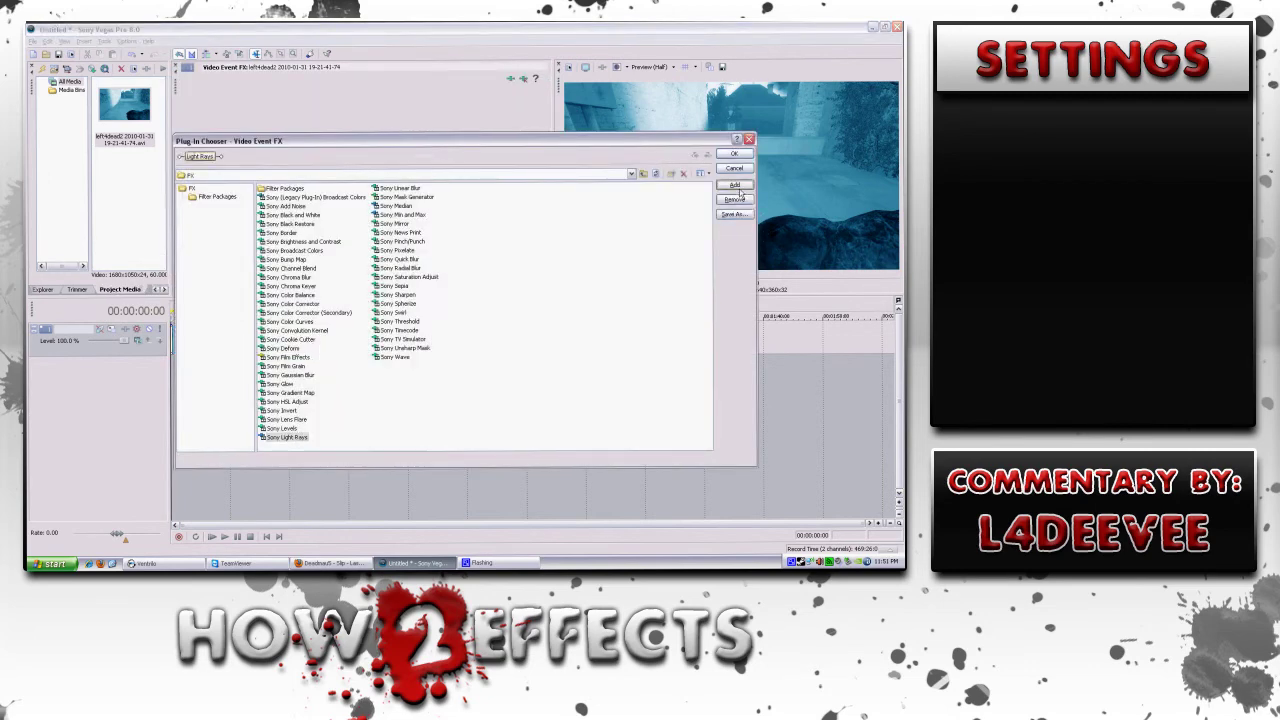
click(733, 155)
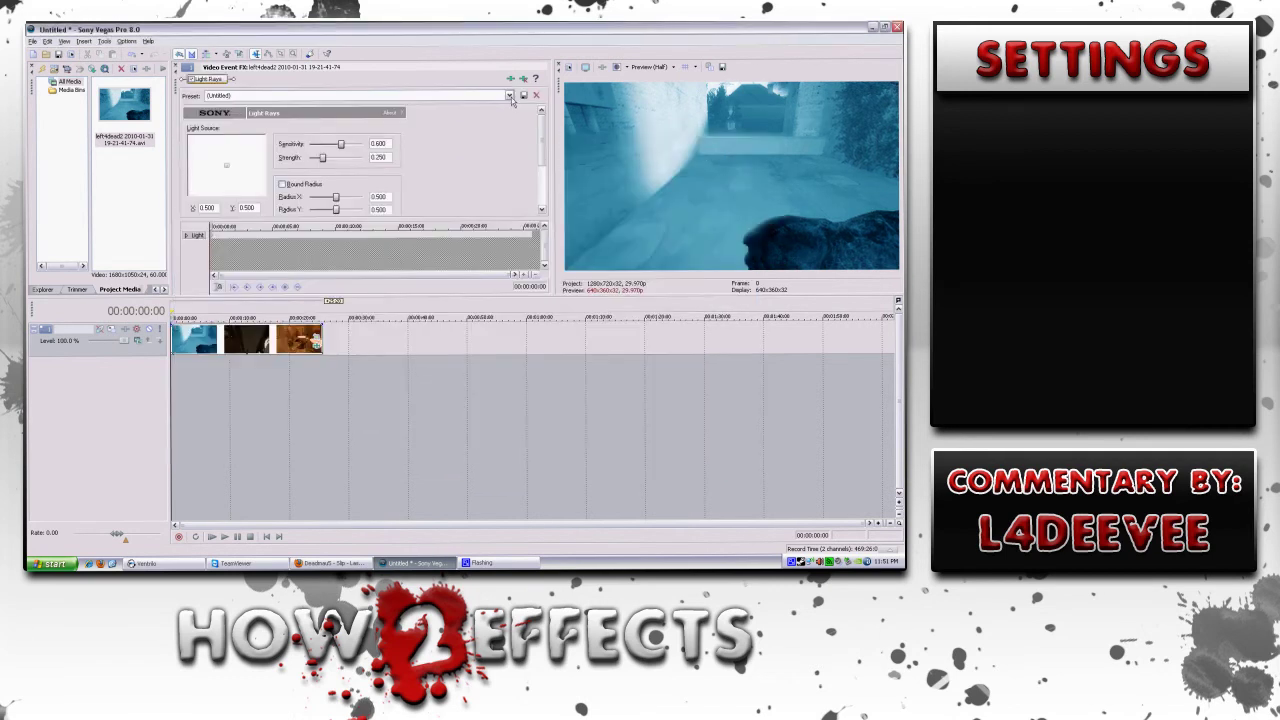
click(509, 96)
click(470, 185)
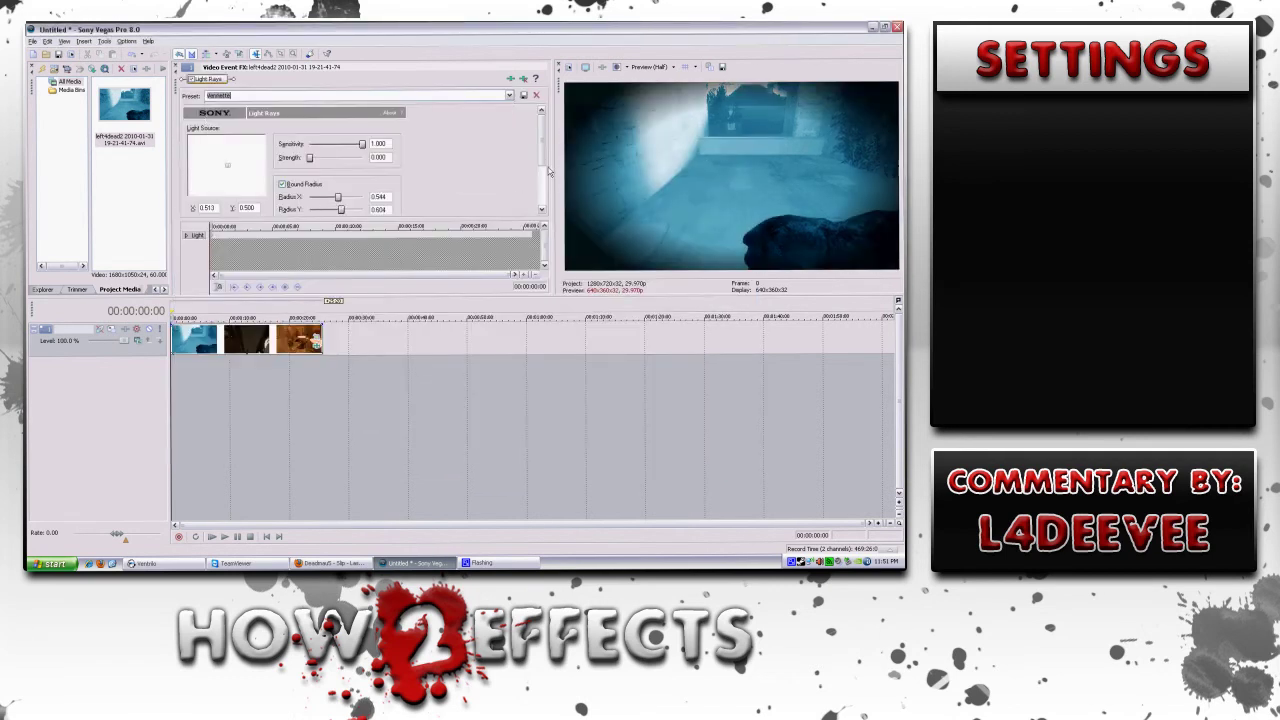
- Move the Light Rays light source to about X 0.480, Y 0.525, and set Blend to 0.574
scroll(543, 150, down, 3)
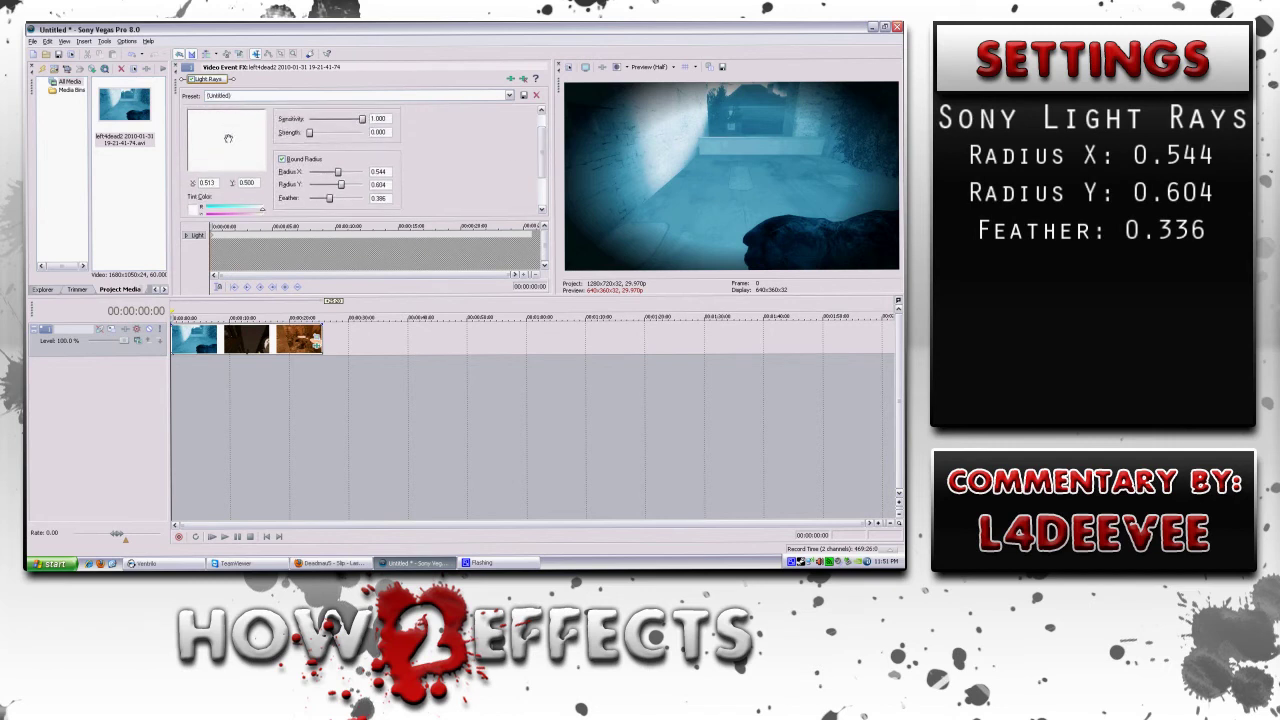
drag(228, 138, 228, 141)
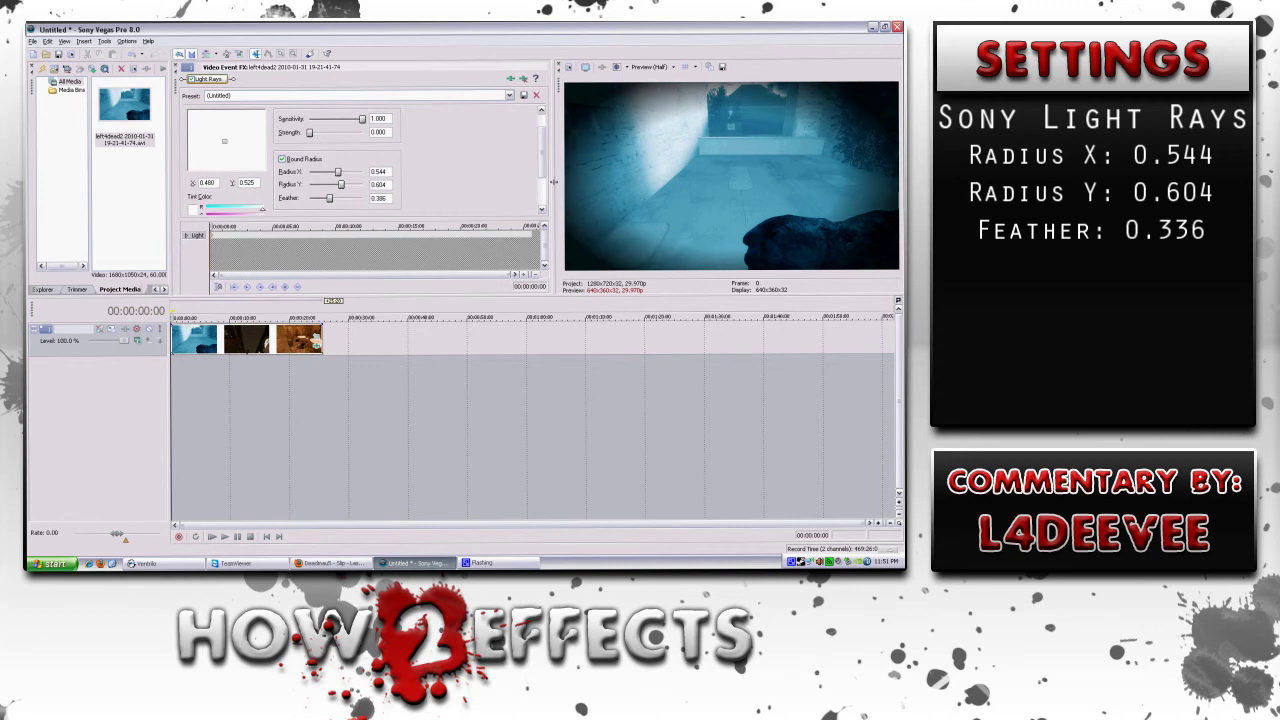
scroll(543, 172, down, 3)
drag(318, 172, 340, 174)
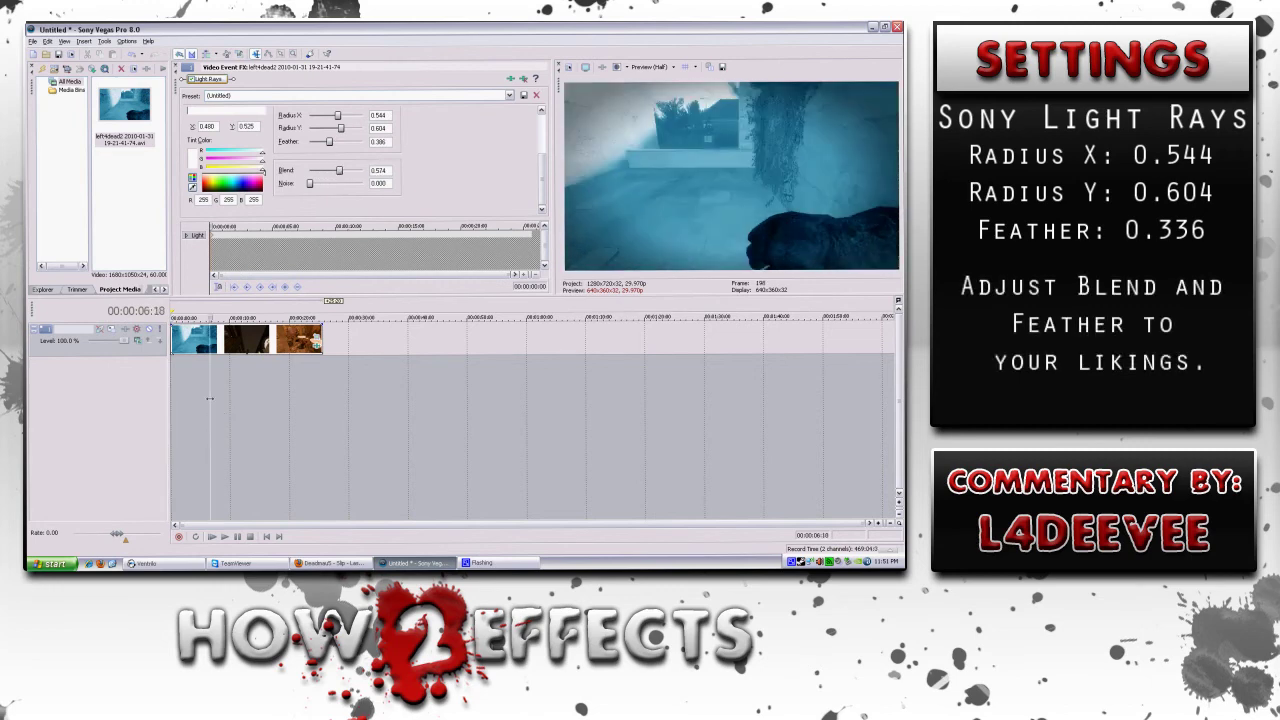
- Compare the clip at 00:00:15:07 with Light Rays on and off, and preview the vignette at 00:00:21:17
drag(211, 408, 260, 393)
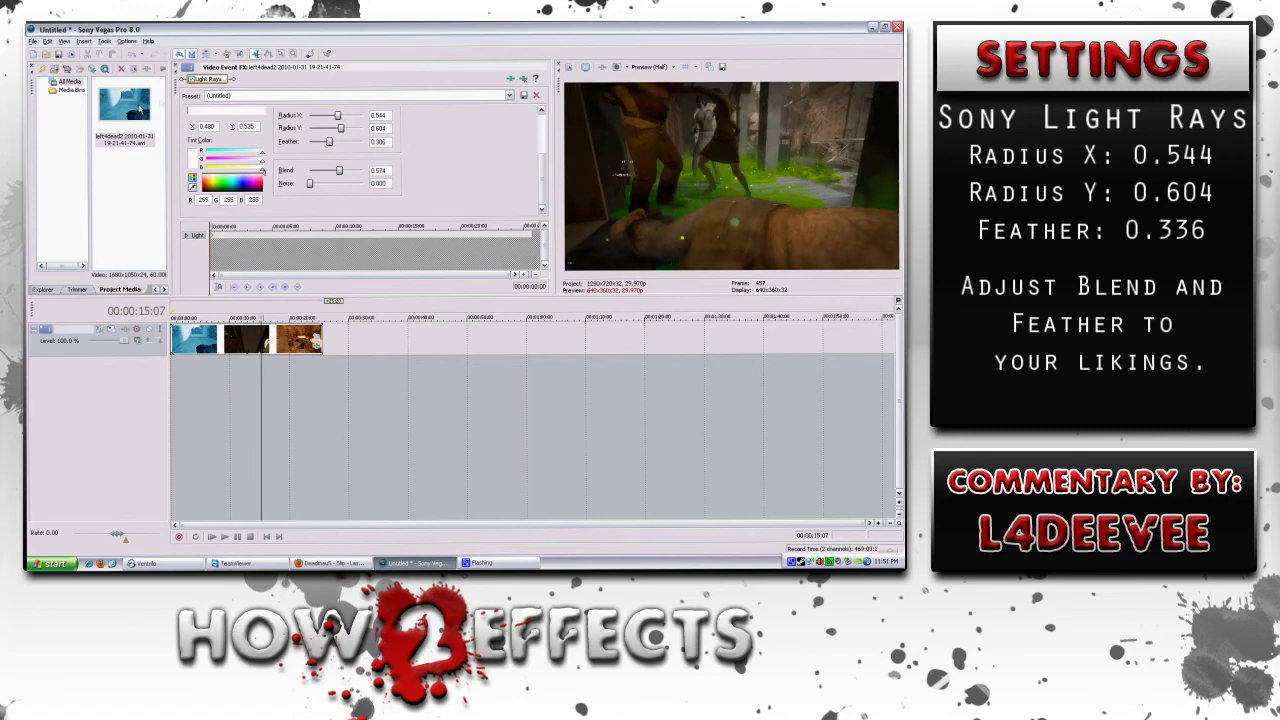
click(194, 82)
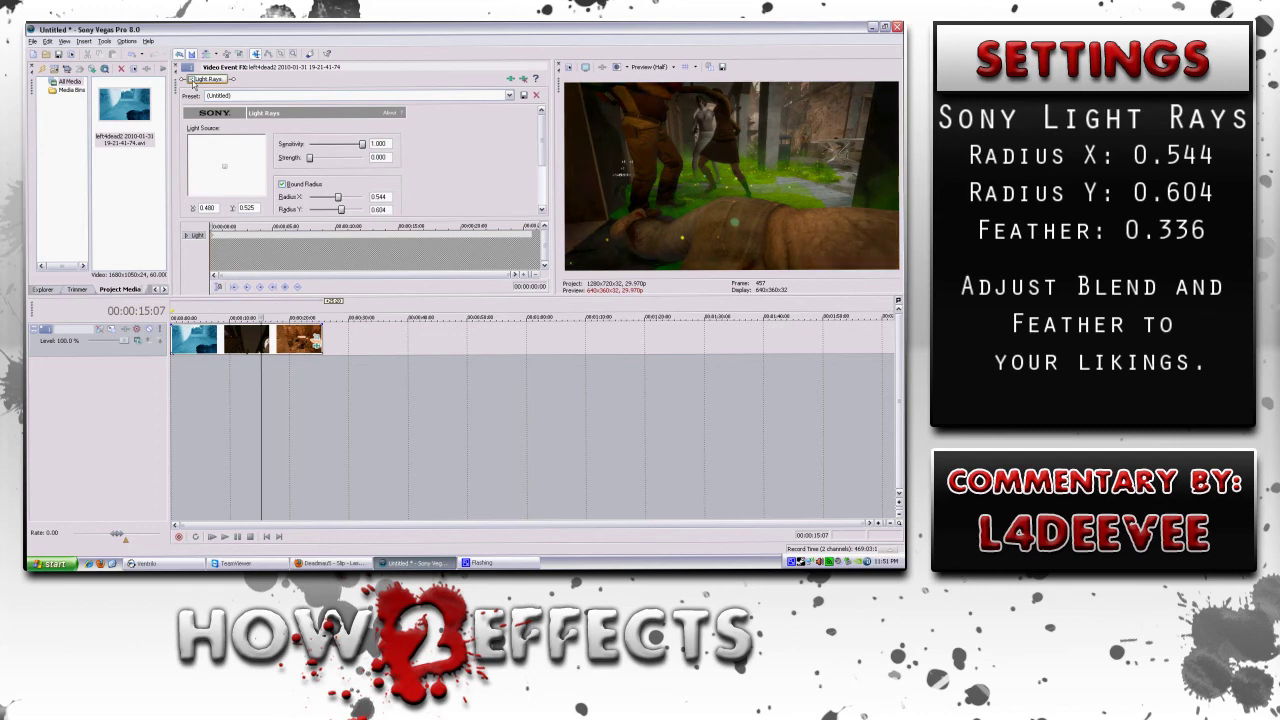
drag(262, 388, 297, 387)
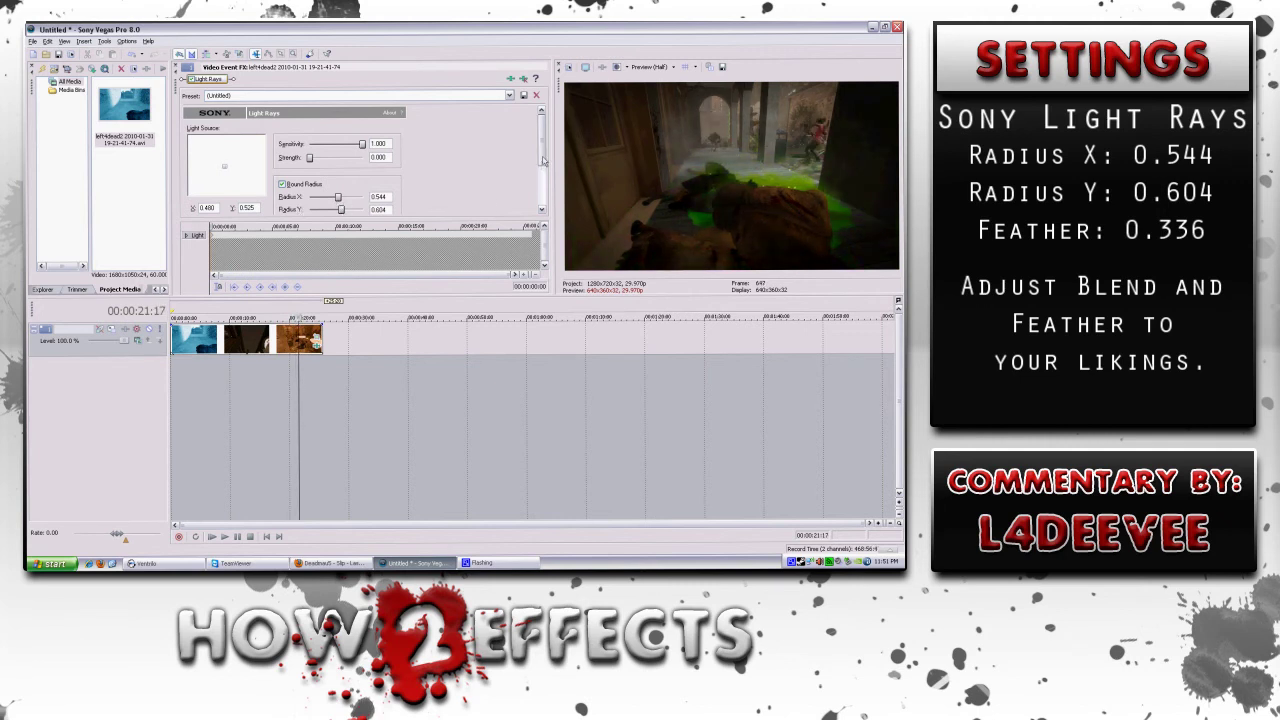
- Set the Light Rays Blend to 0.000 and nudge the light source to Y 0.517
scroll(344, 207, down, 3)
drag(337, 172, 283, 170)
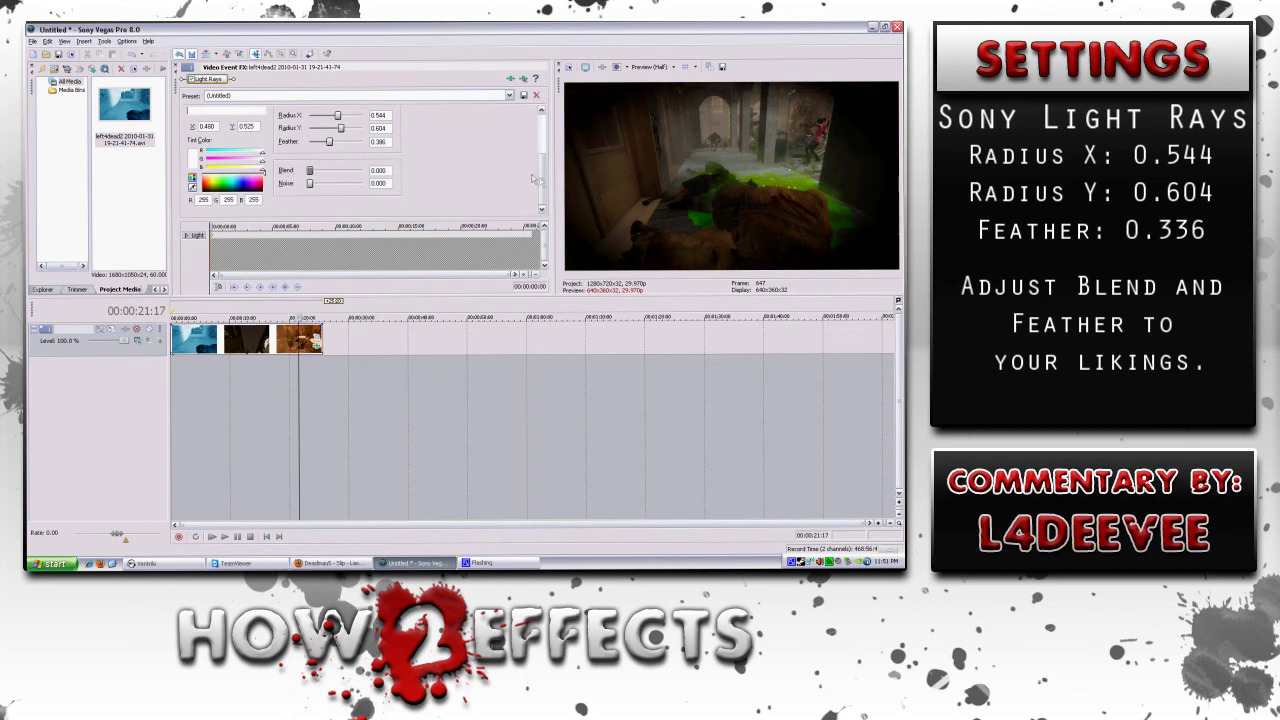
scroll(500, 176, up, 2)
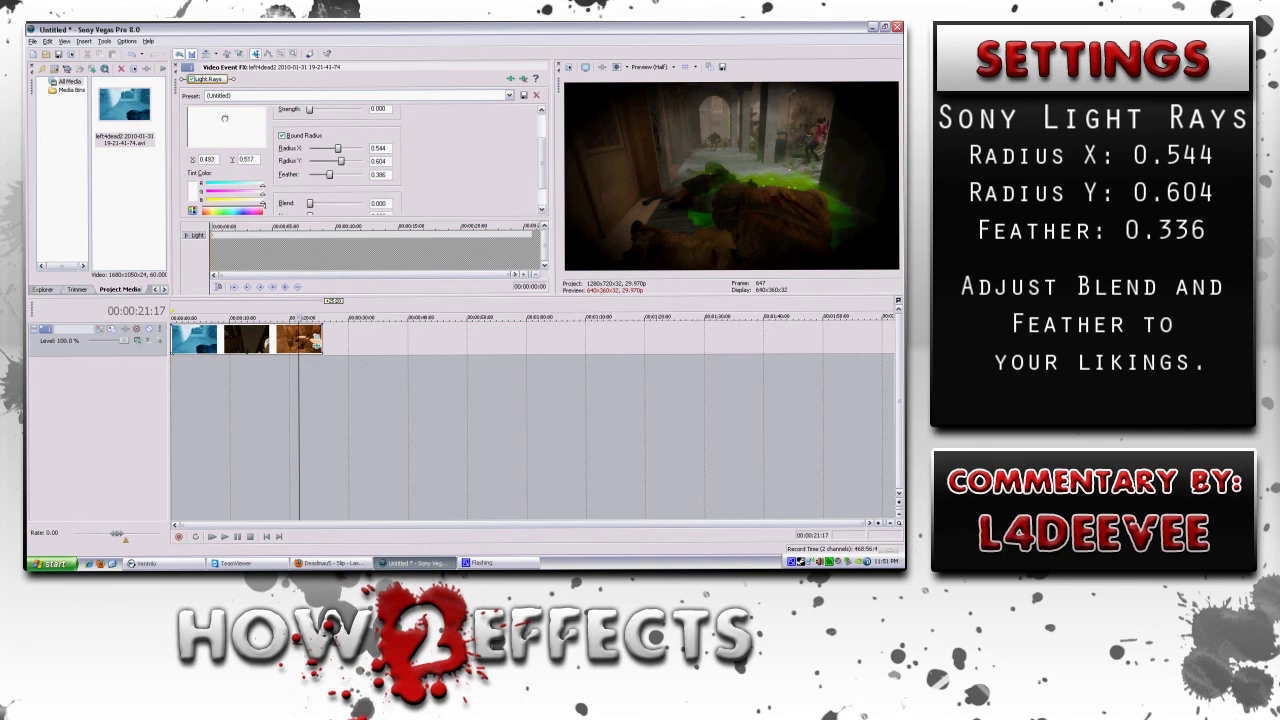
scroll(541, 172, down, 2)
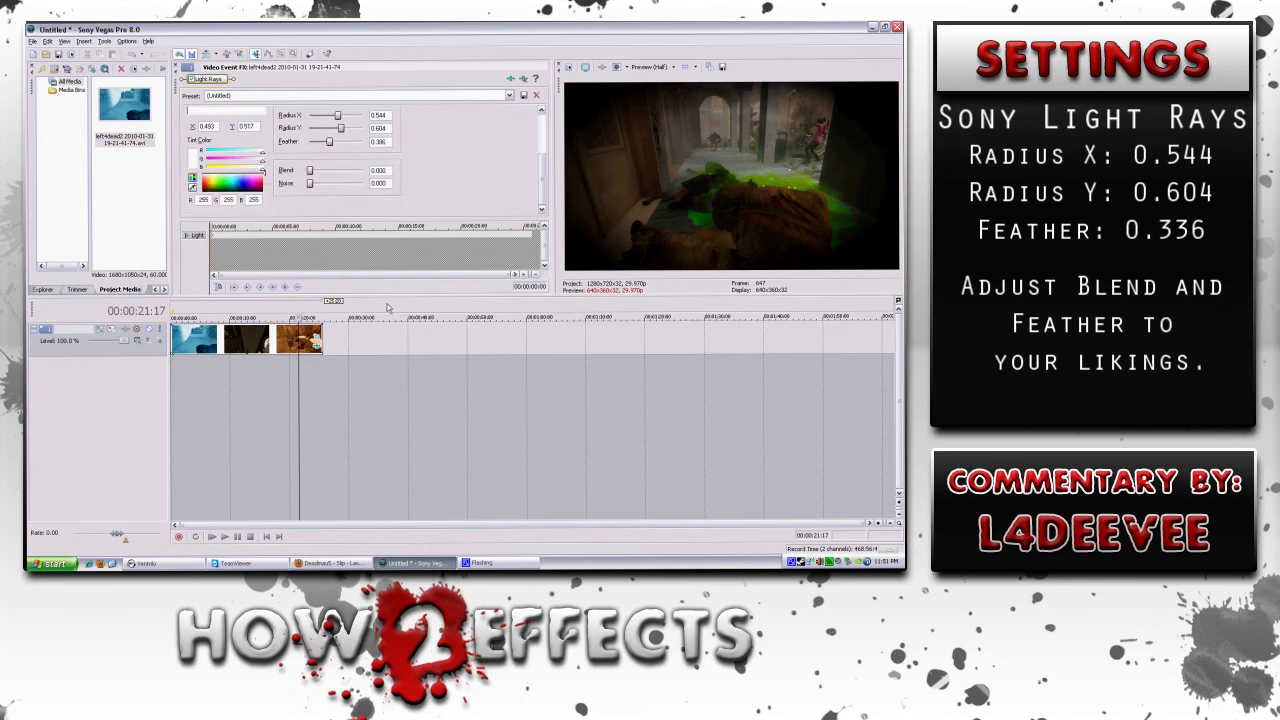